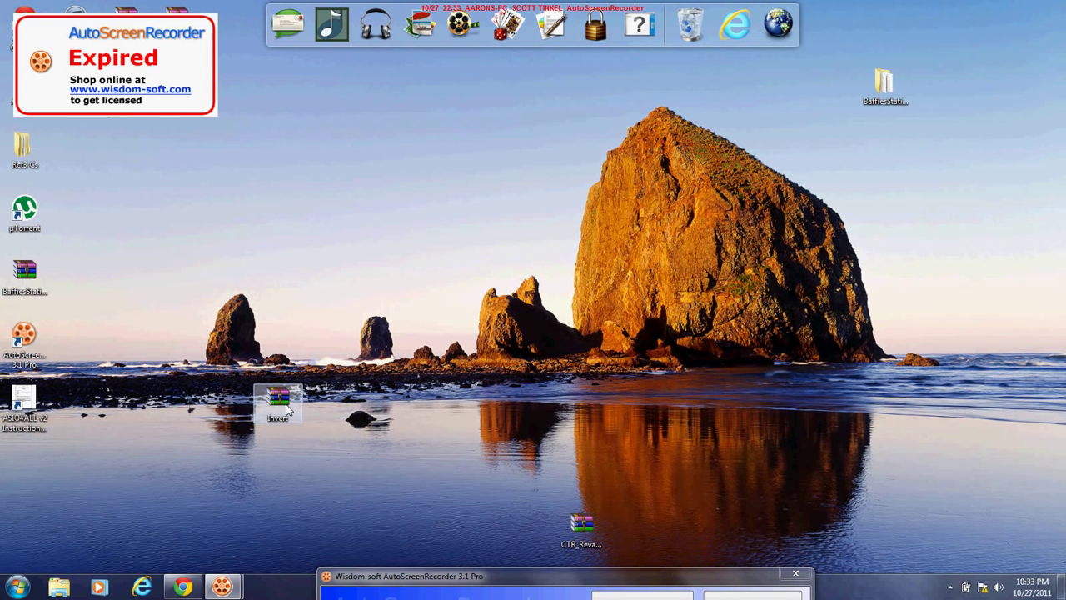
Move the Invert archive icon toward the centre of the desktop.
{"action": "left_click", "coordinate": [284, 404]}
{"action": "left_click_drag", "start_coordinate": [442, 316], "coordinate": [532, 277]}
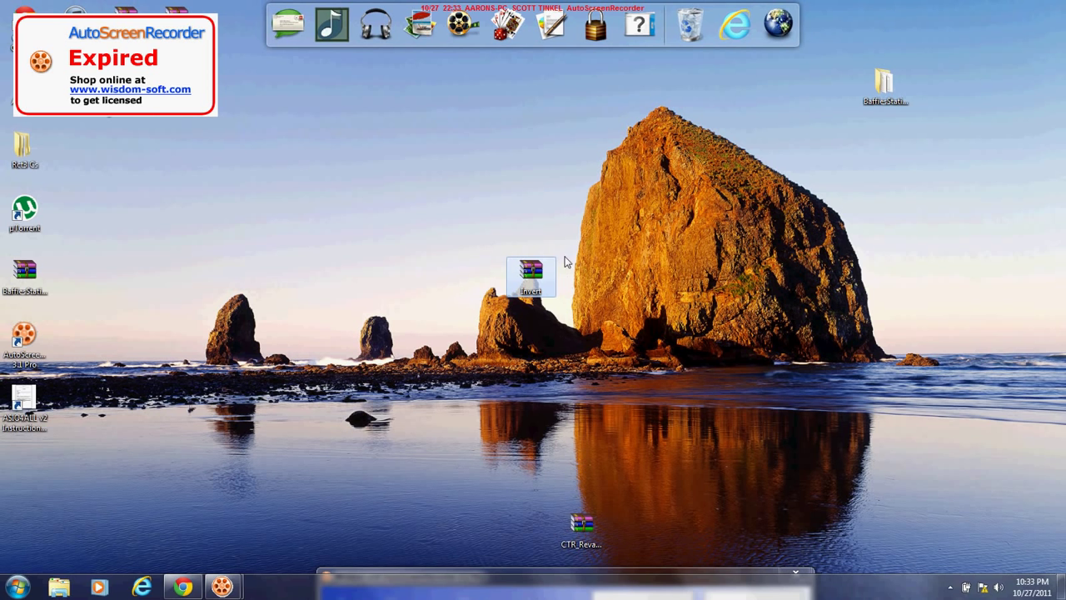
{"action": "left_click", "coordinate": [531, 275]}
{"action": "left_click", "coordinate": [533, 279]}
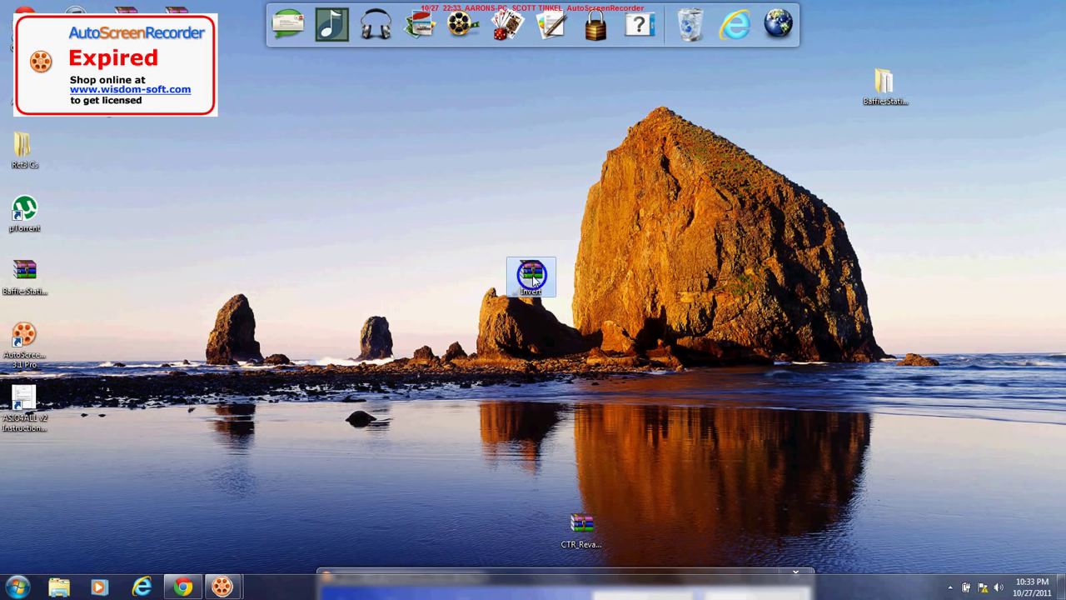
Open Invert.rar in WinRAR and dismiss the license reminder.
{"action": "right_click", "coordinate": [540, 271]}
{"action": "left_click", "coordinate": [567, 289]}
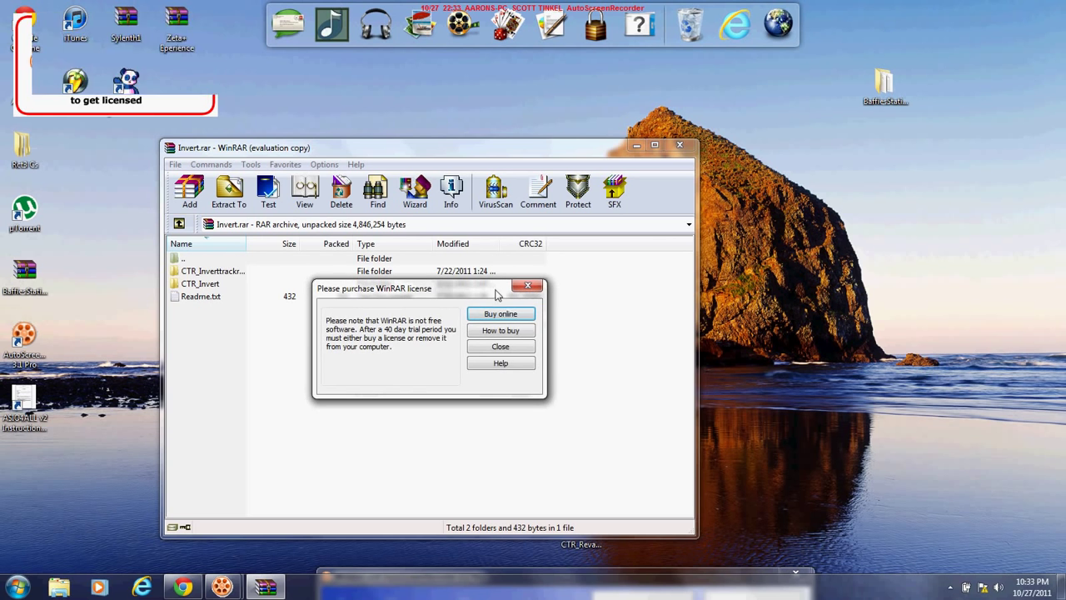
{"action": "left_click", "coordinate": [528, 286]}
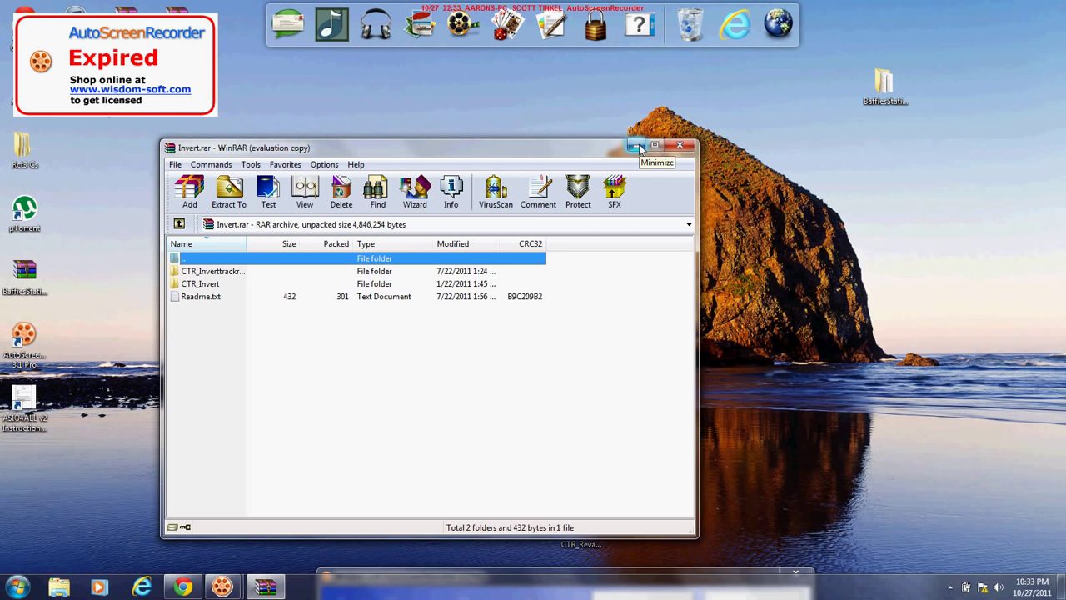
Minimize WinRAR and browse via Computer to C:\Program Files (x86).
{"action": "left_click", "coordinate": [637, 147]}
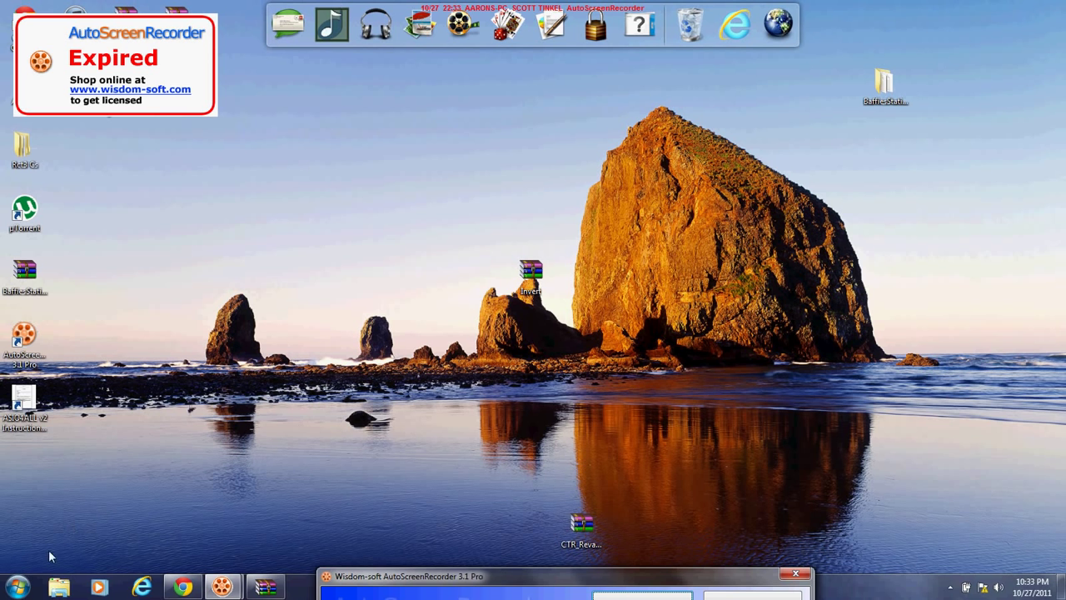
{"action": "left_click", "coordinate": [20, 588]}
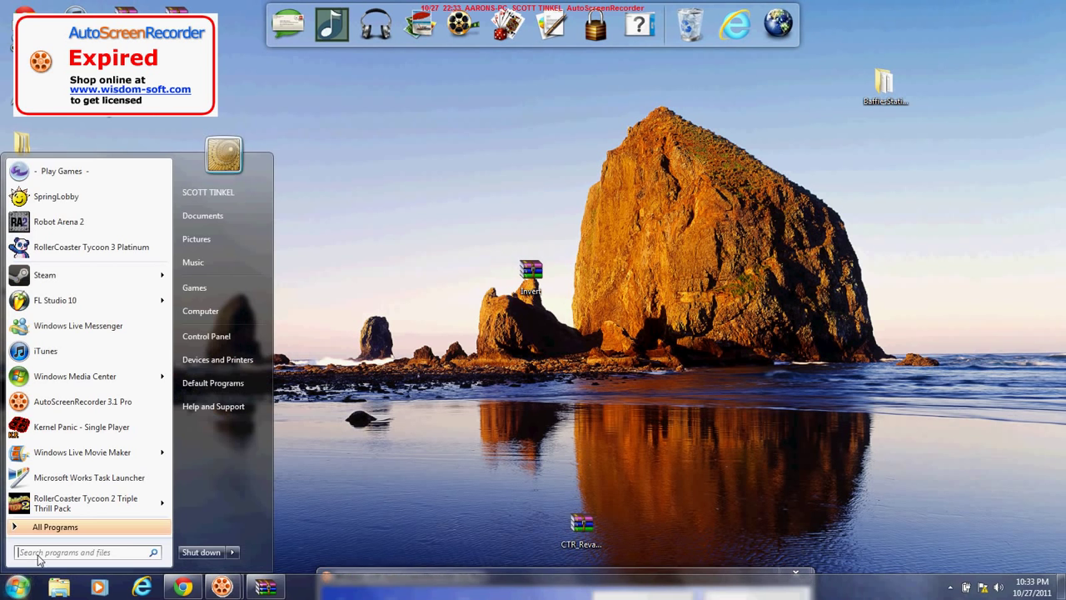
{"action": "left_click", "coordinate": [200, 314]}
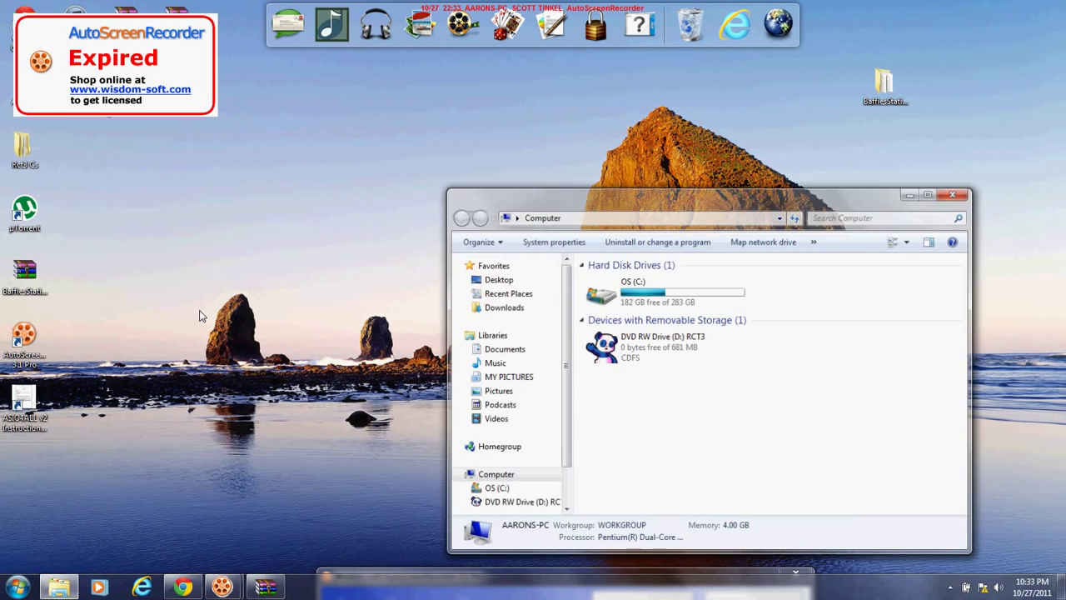
{"action": "double_click", "coordinate": [623, 294]}
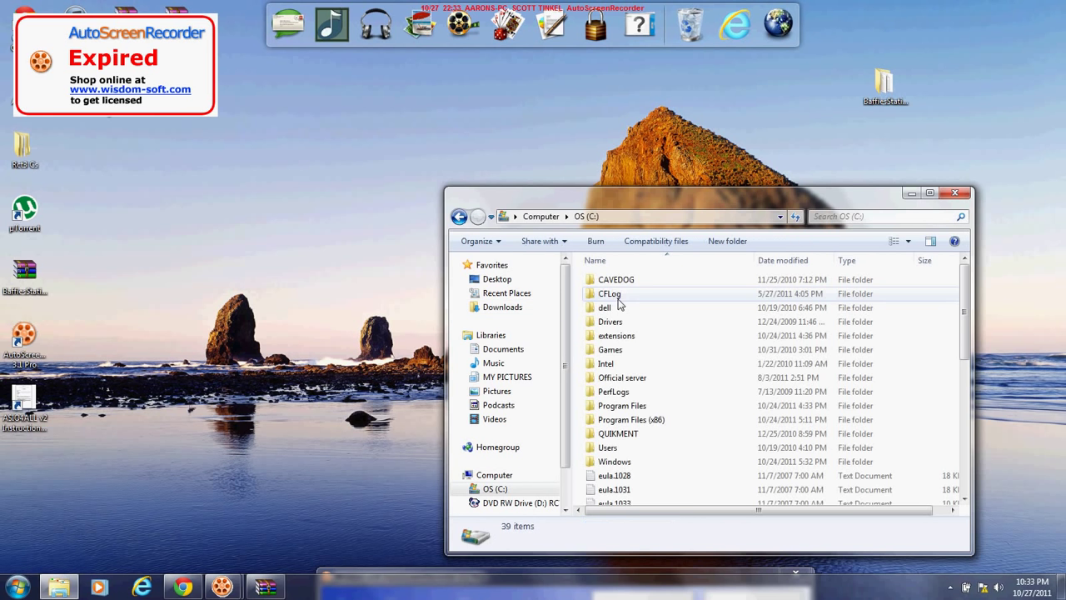
{"action": "double_click", "coordinate": [643, 423]}
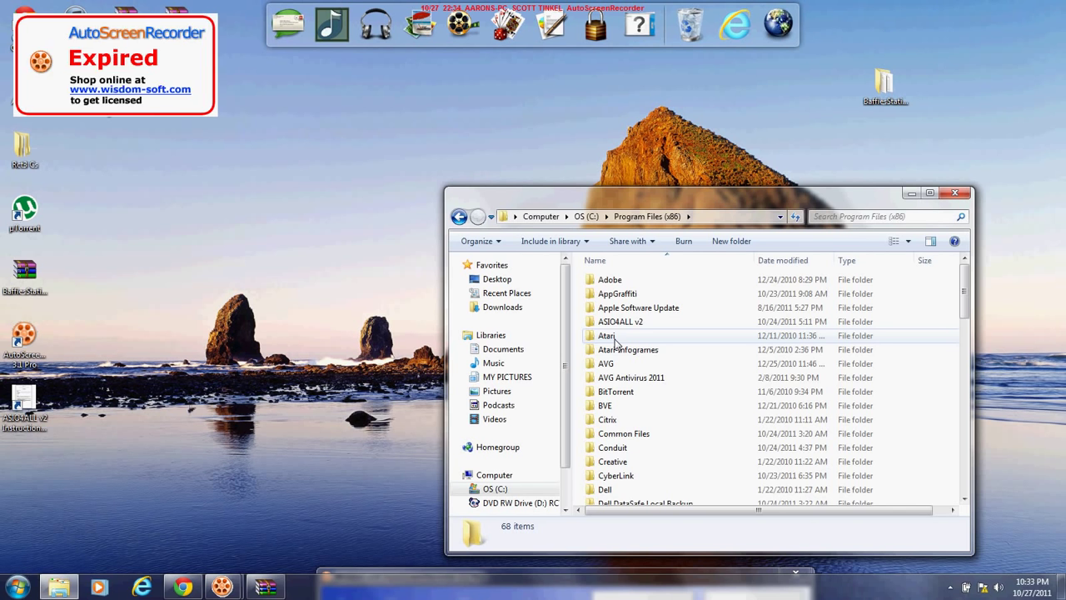
Open Atari\RollerCoaster Tycoon 3 Platinum\Cars\TrackedRideCars and bring WinRAR back alongside.
{"action": "double_click", "coordinate": [616, 343]}
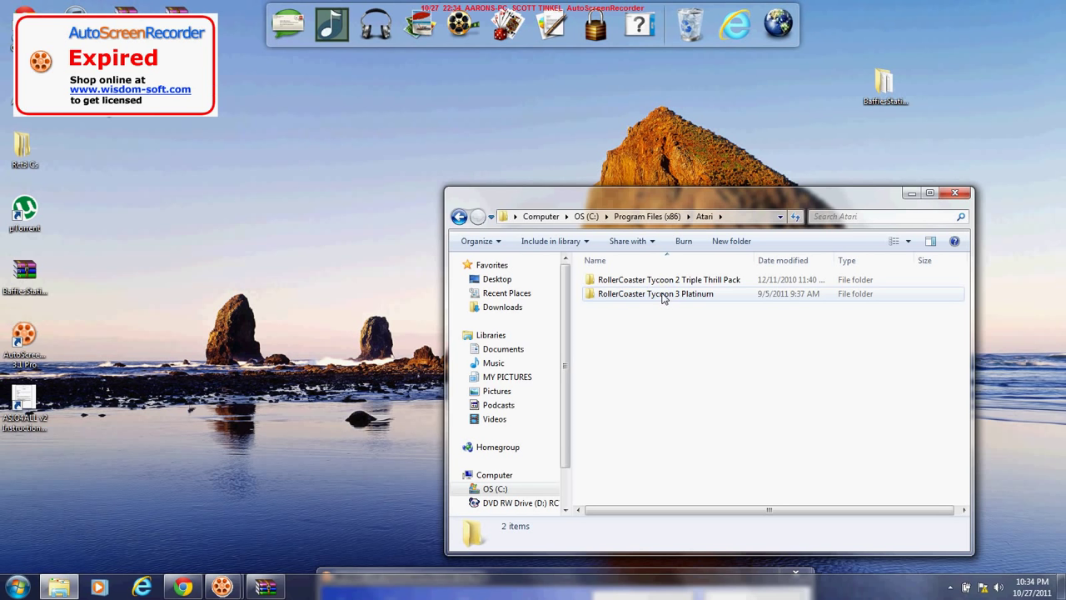
{"action": "double_click", "coordinate": [663, 296]}
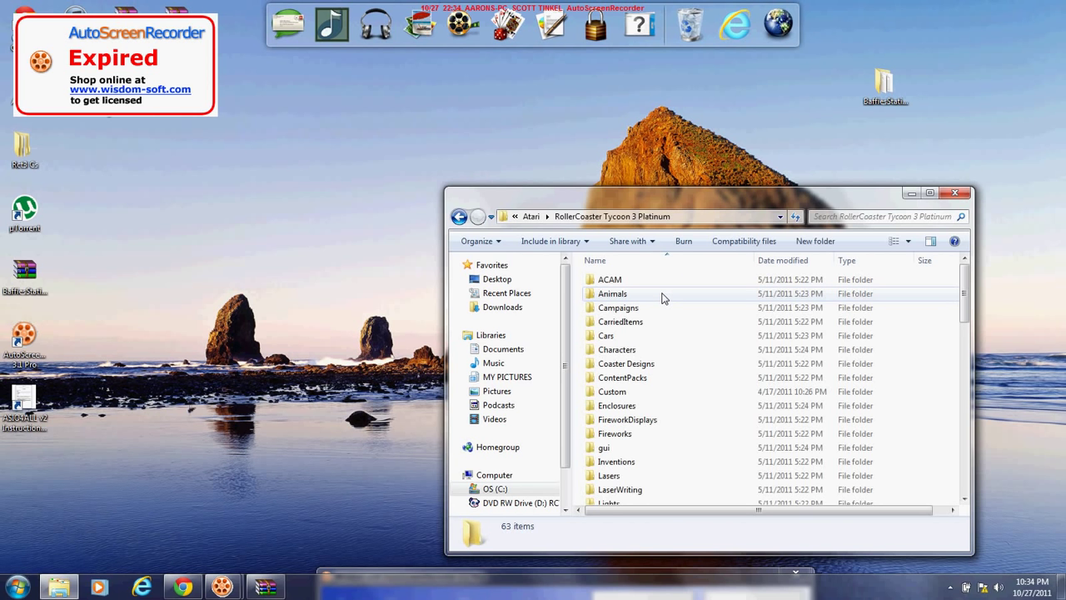
{"action": "double_click", "coordinate": [606, 336]}
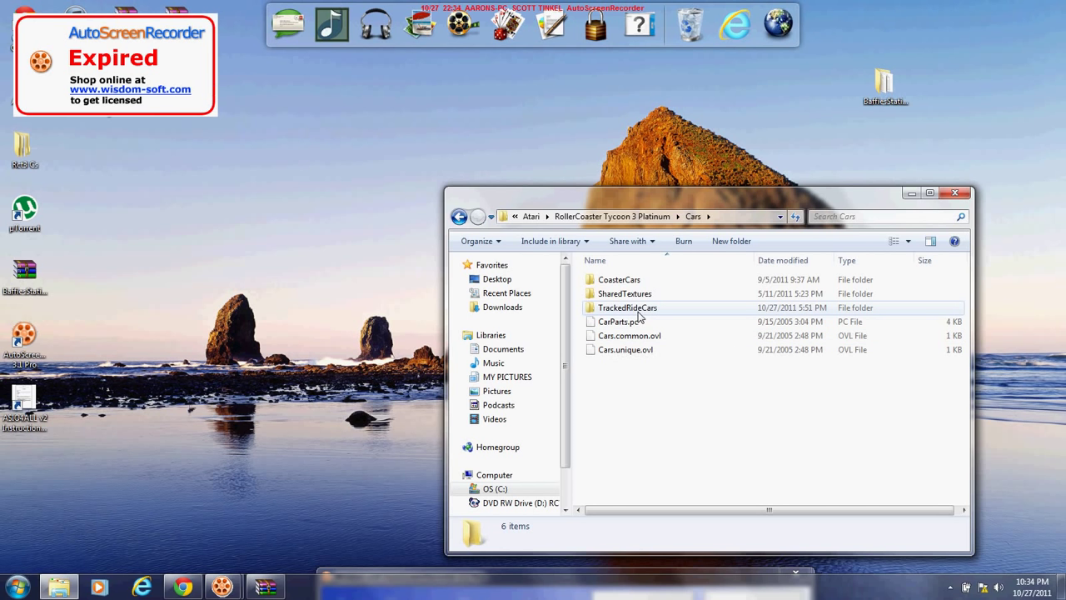
{"action": "double_click", "coordinate": [638, 310]}
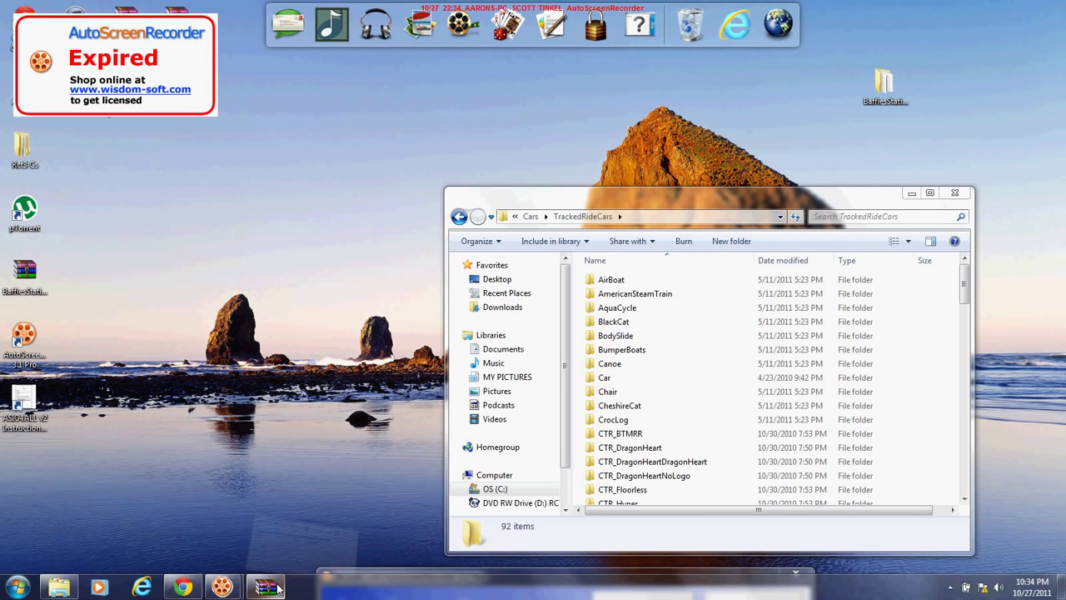
{"action": "left_click", "coordinate": [265, 587]}
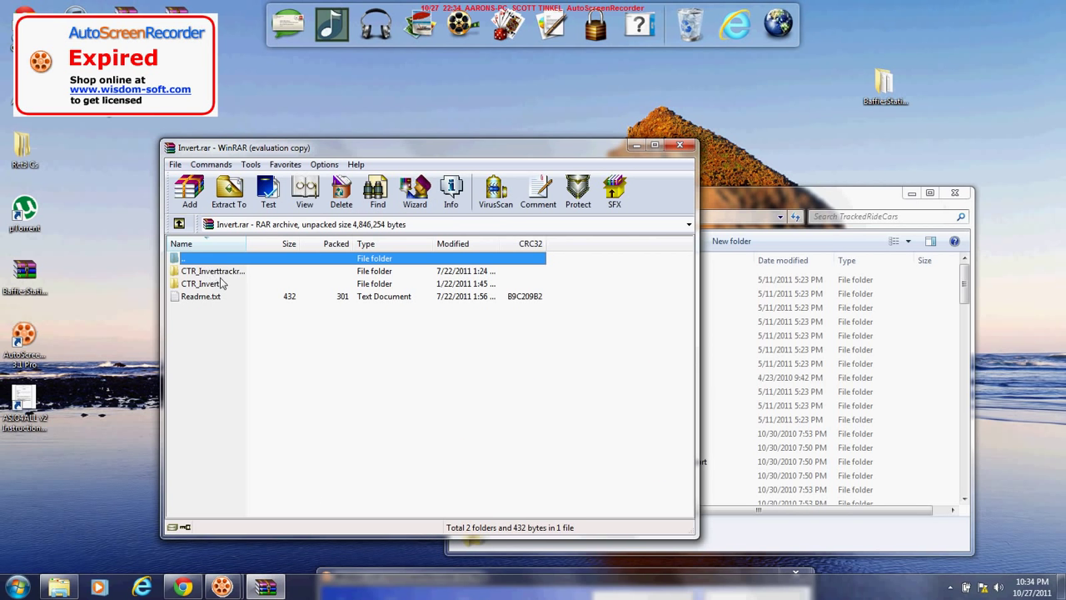
Read Readme.txt: CTR_Invert goes in Cars/Trackedridecars, CTR_Inverttrackrevamp in Tracks/Trackedrides.
{"action": "left_click", "coordinate": [235, 271]}
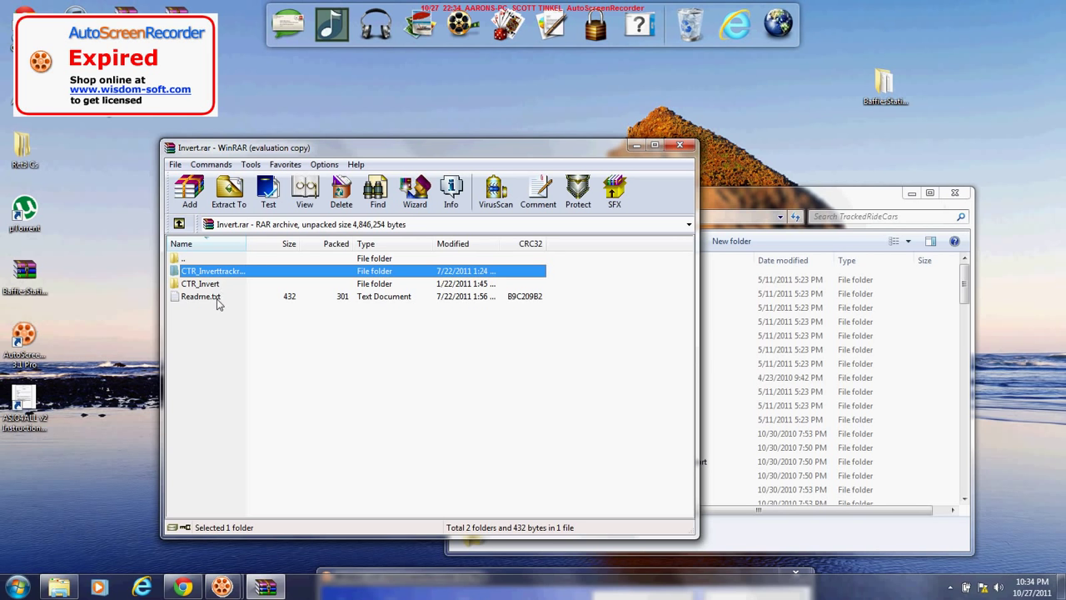
{"action": "double_click", "coordinate": [205, 299]}
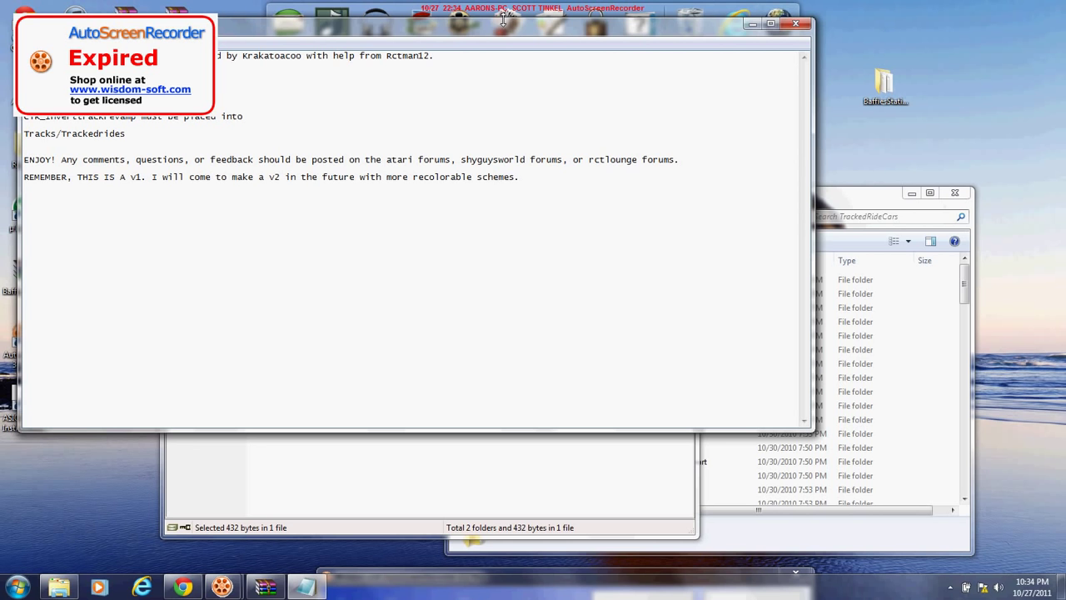
{"action": "left_click_drag", "start_coordinate": [499, 37], "coordinate": [607, 109]}
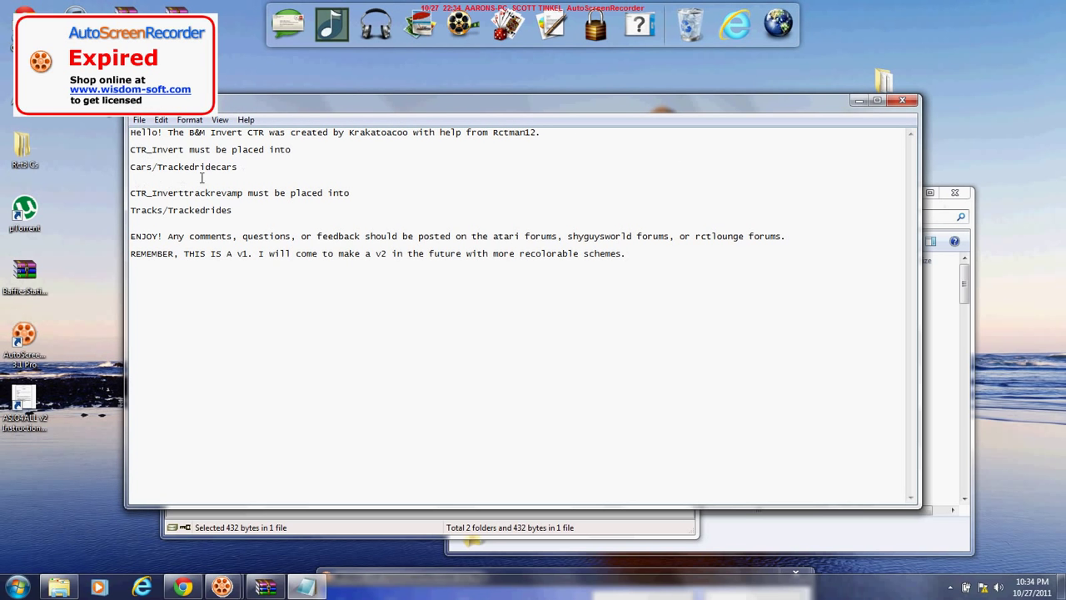
{"action": "left_click", "coordinate": [855, 101]}
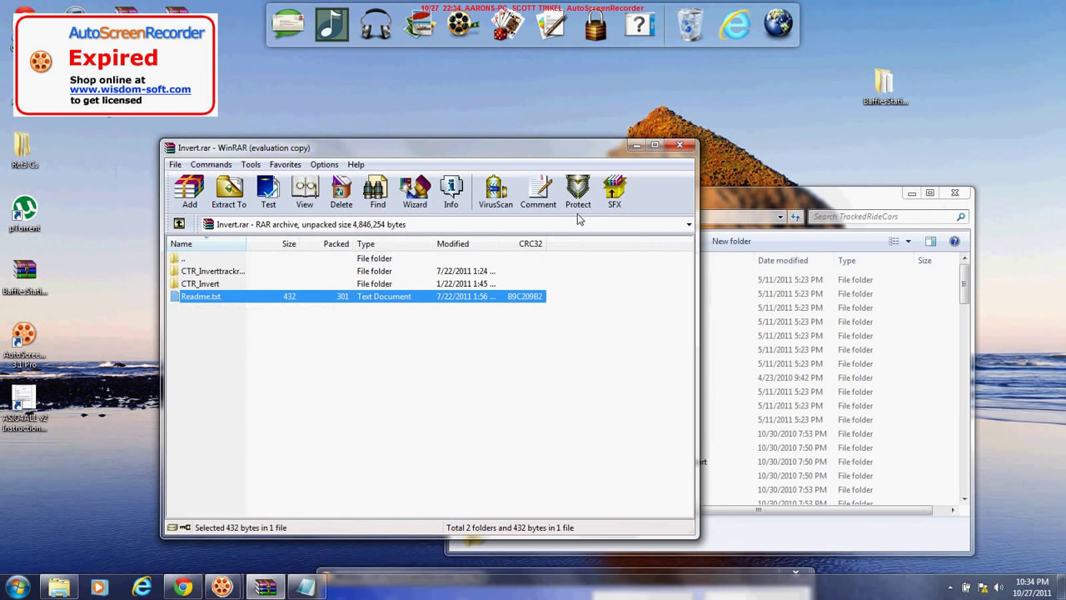
Compare the archive's CTR folders against the existing TrackedRideCars folder list.
{"action": "left_click", "coordinate": [210, 288]}
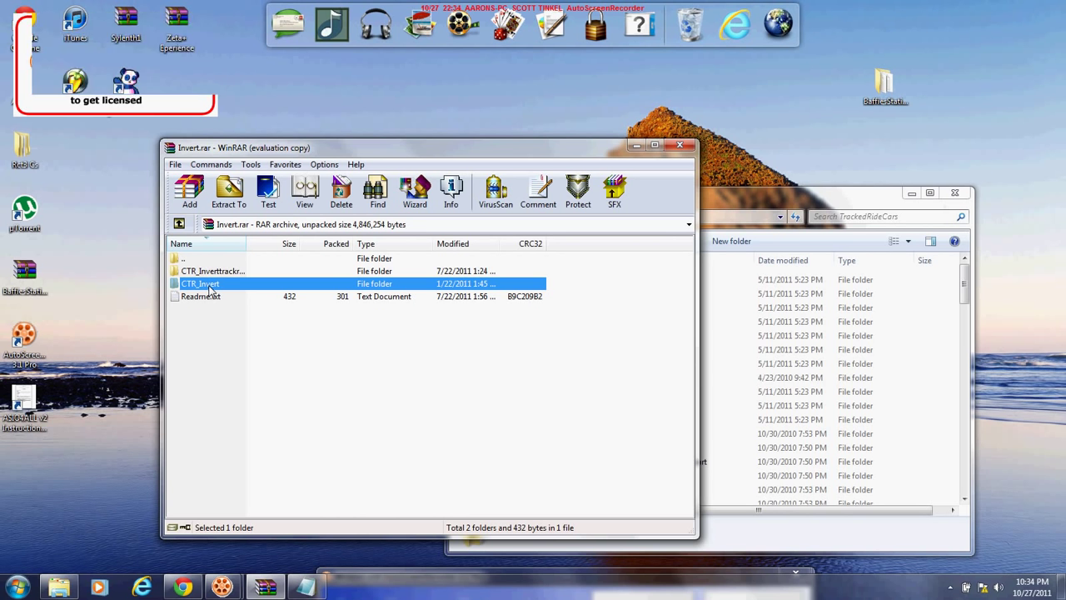
{"action": "key", "text": "Up"}
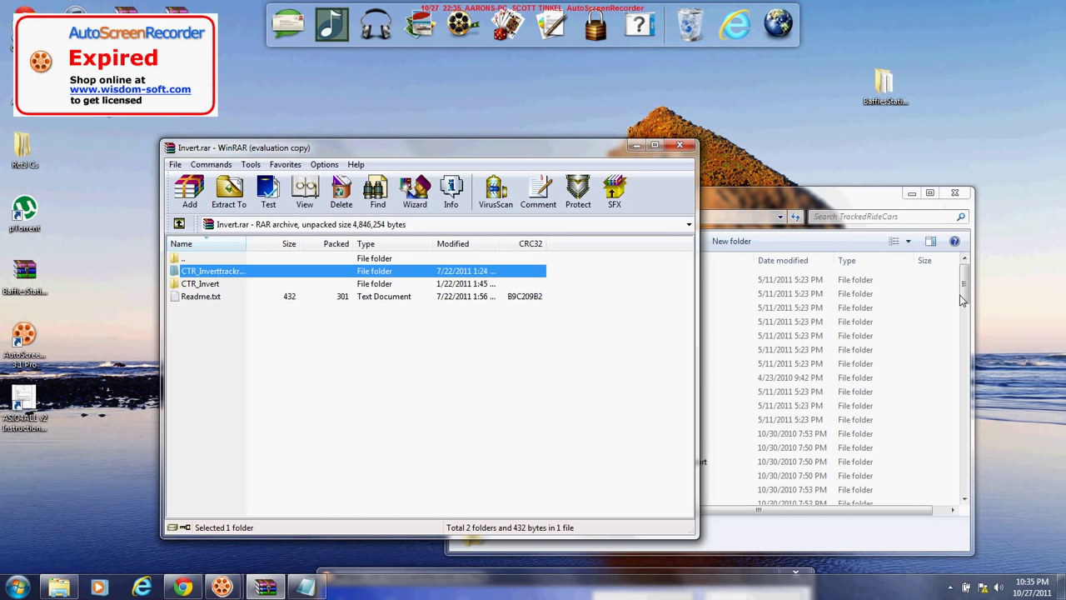
{"action": "left_click", "coordinate": [940, 305]}
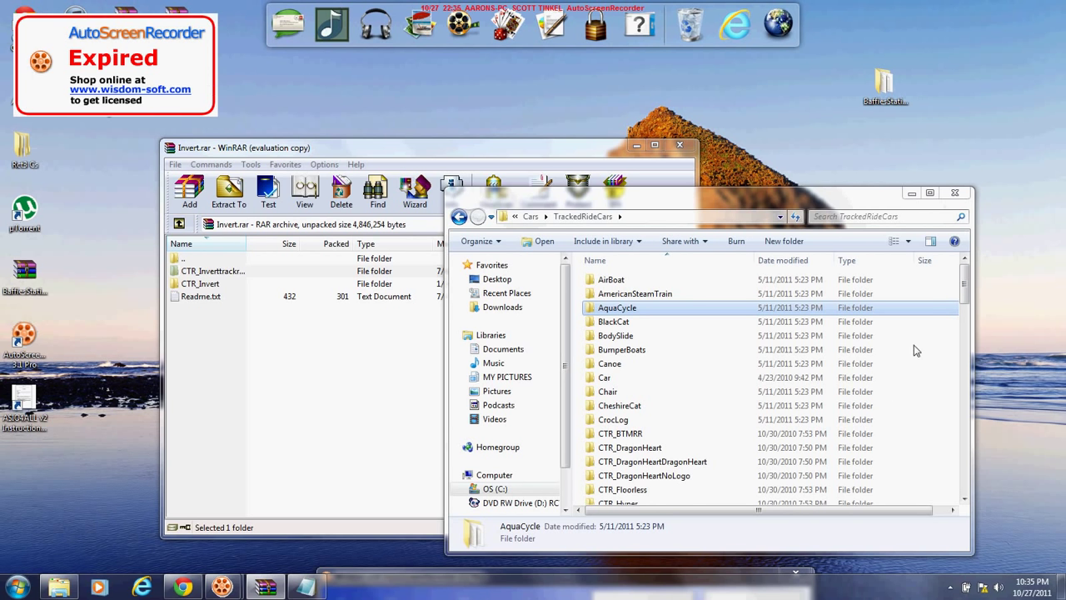
{"action": "left_click", "coordinate": [946, 282]}
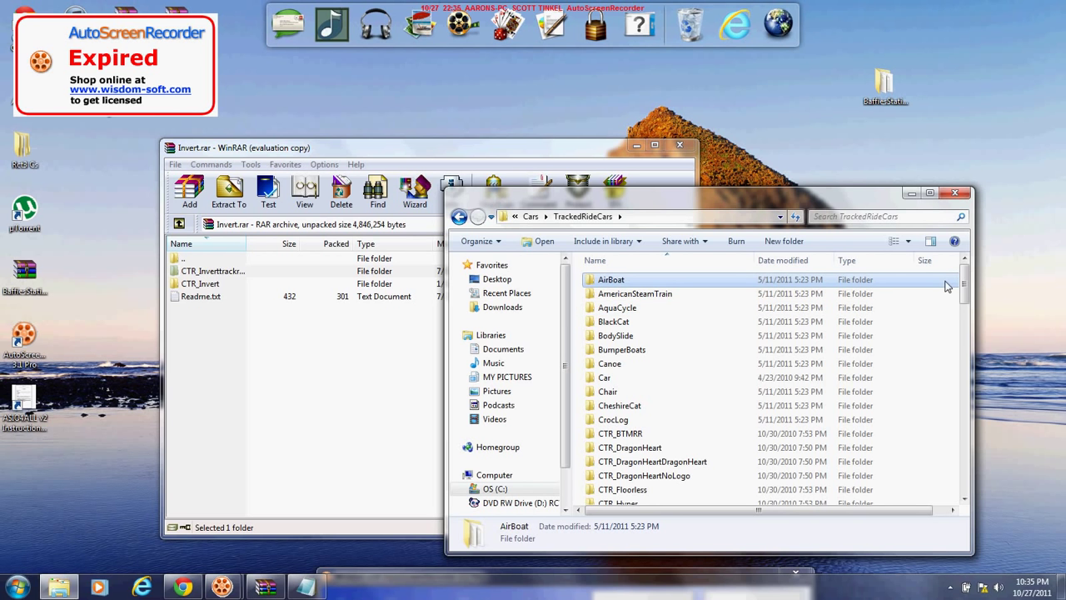
{"action": "scroll", "coordinate": [947, 286], "scroll_direction": "down", "scroll_amount": 10}
{"action": "left_click", "coordinate": [948, 356]}
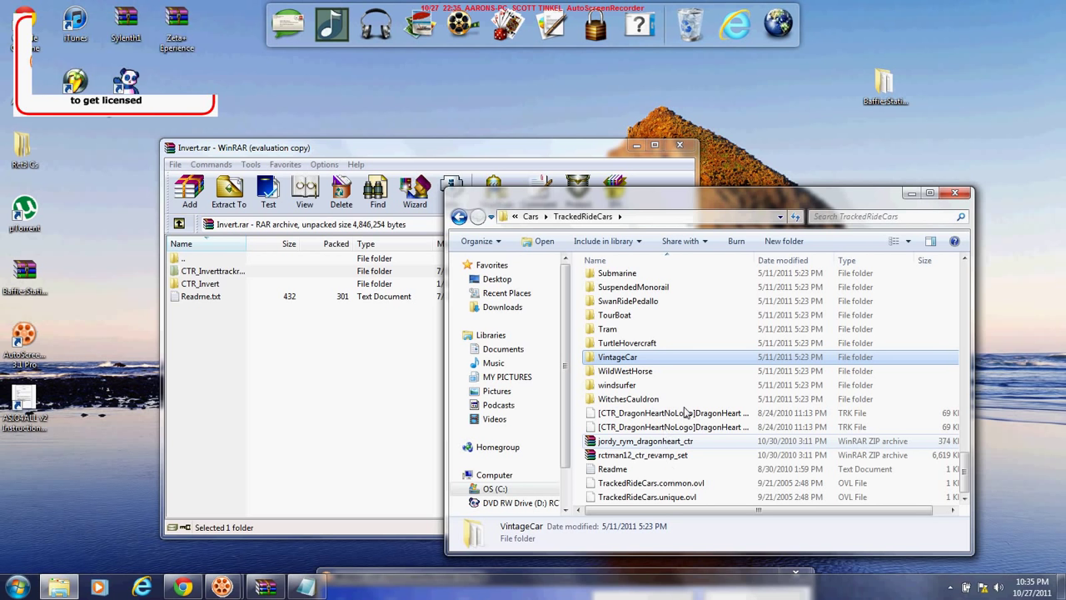
{"action": "scroll", "coordinate": [649, 372], "scroll_direction": "up", "scroll_amount": 1}
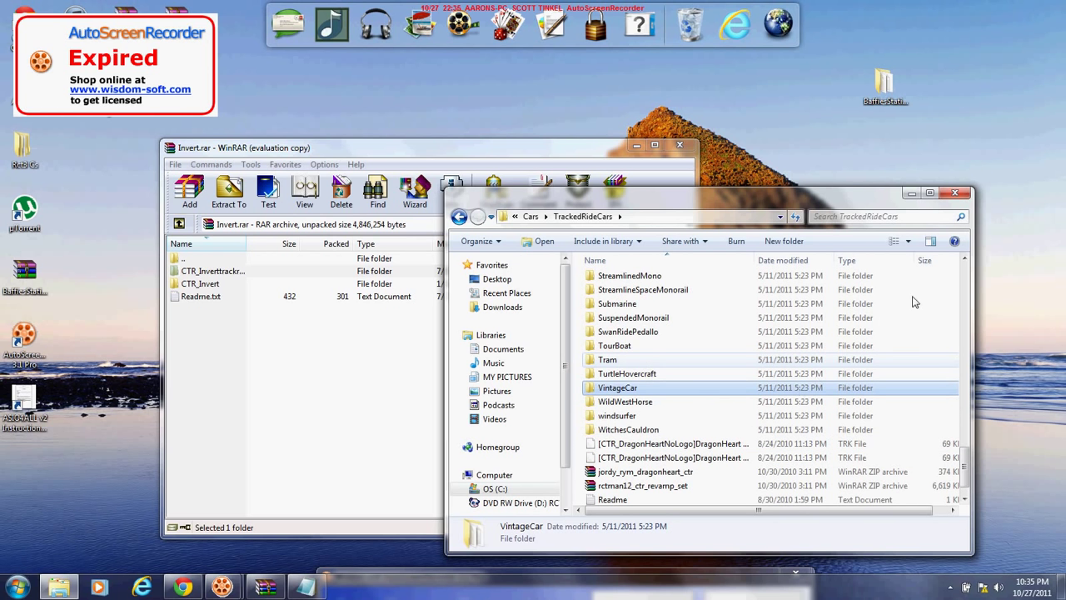
{"action": "right_click", "coordinate": [948, 333]}
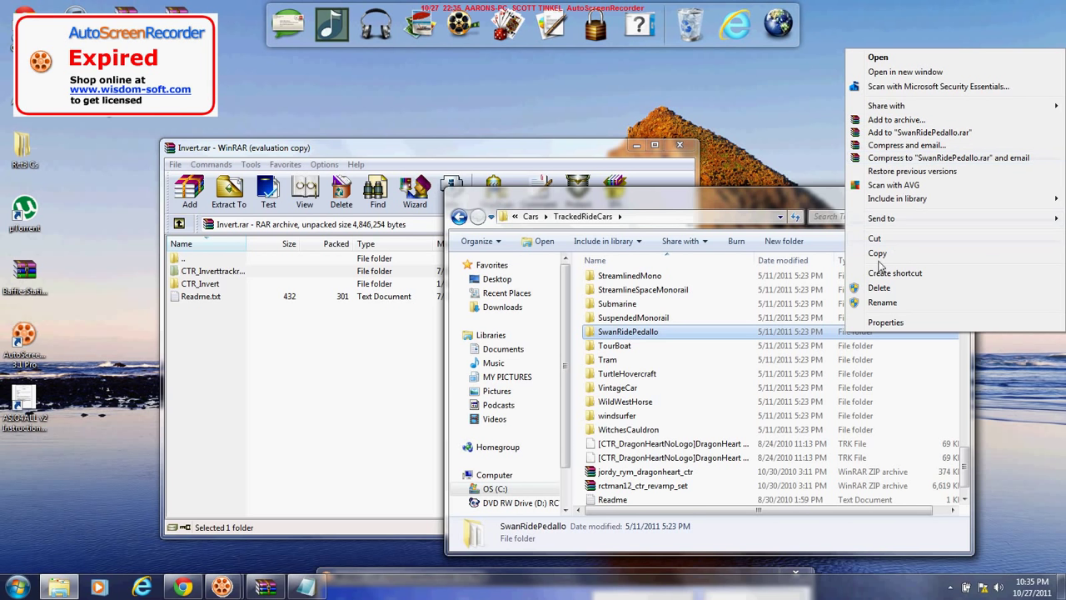
Select CTR_Inverttrackrevamp, then minimize WinRAR to leave TrackedRideCars showing.
{"action": "left_click", "coordinate": [200, 272]}
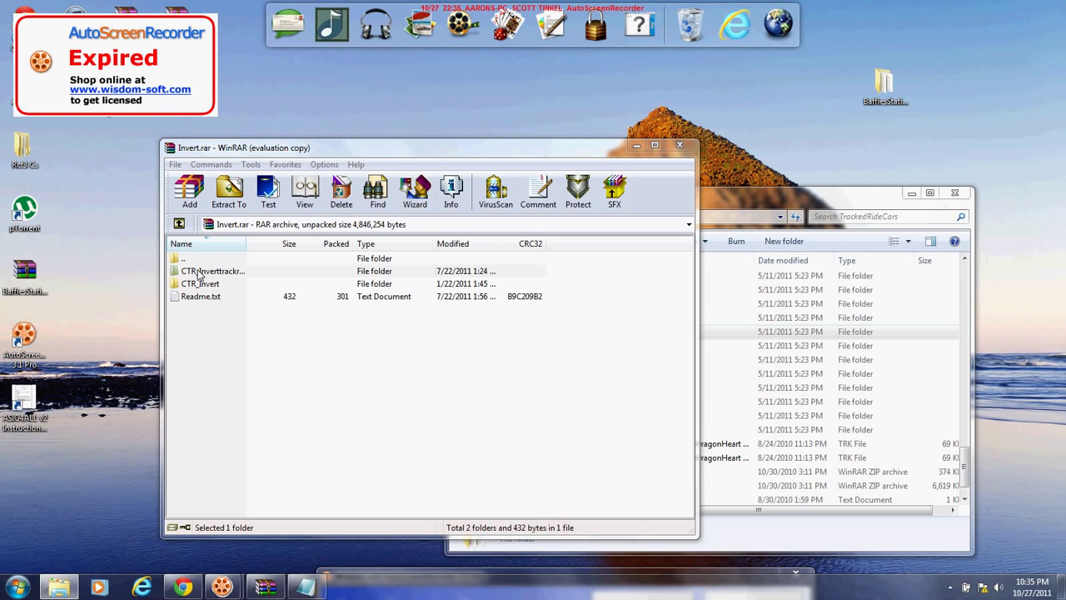
{"action": "left_click", "coordinate": [197, 274]}
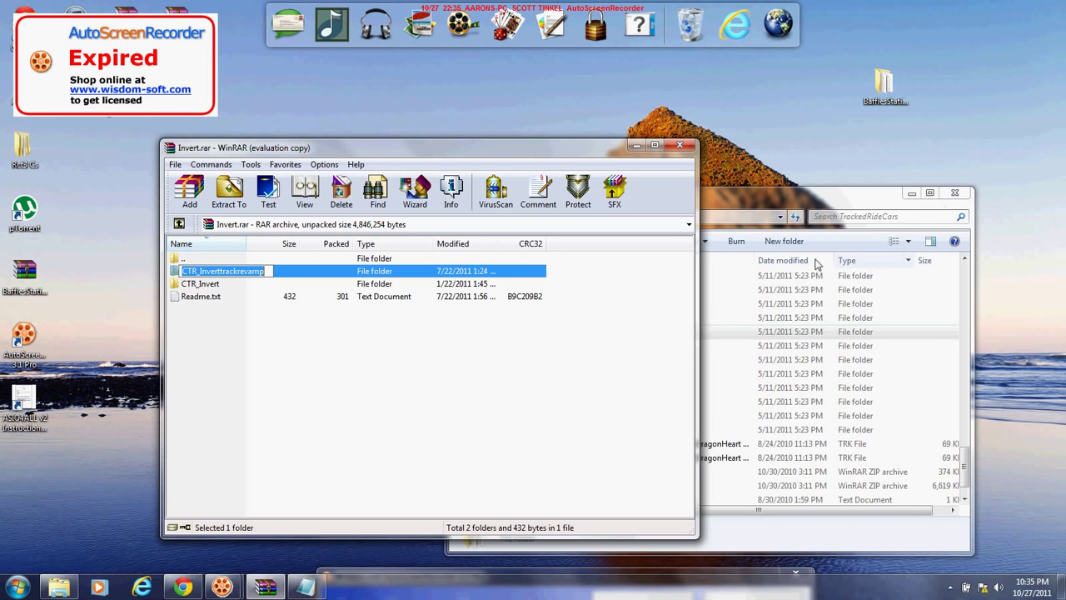
{"action": "left_click", "coordinate": [637, 145]}
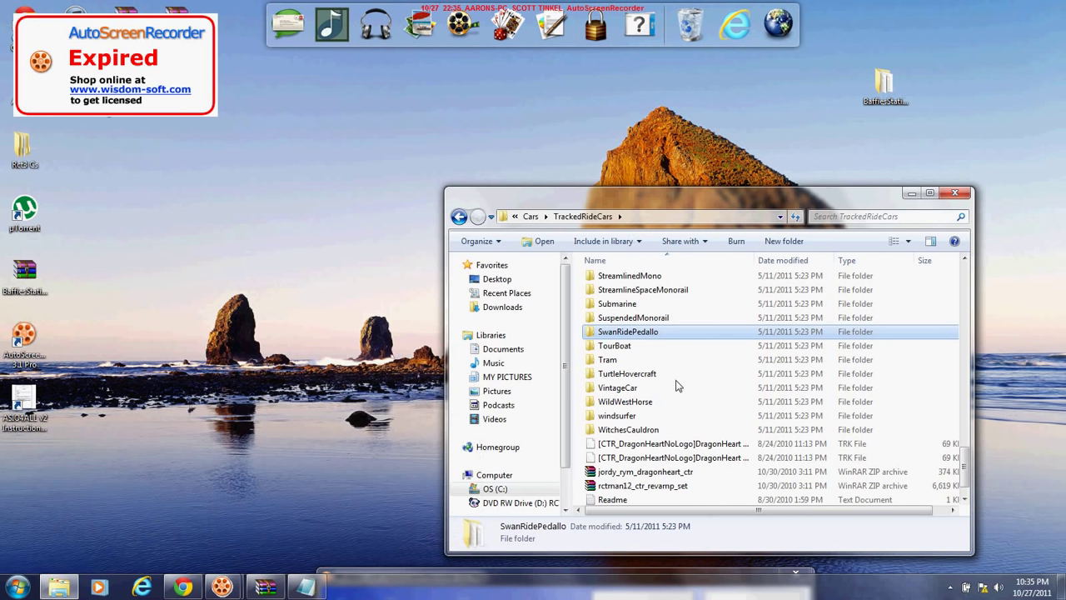
{"action": "scroll", "coordinate": [676, 385], "scroll_direction": "up", "scroll_amount": 2}
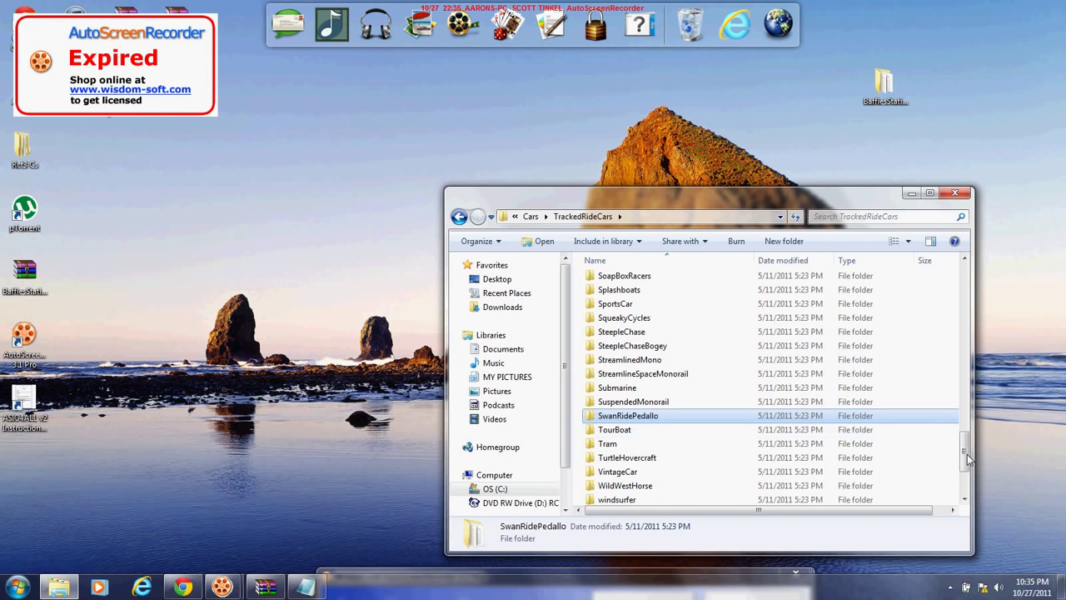
Go back to RollerCoaster Tycoon 3 Platinum and open its tracks folder.
{"action": "left_click_drag", "start_coordinate": [966, 449], "coordinate": [964, 321]}
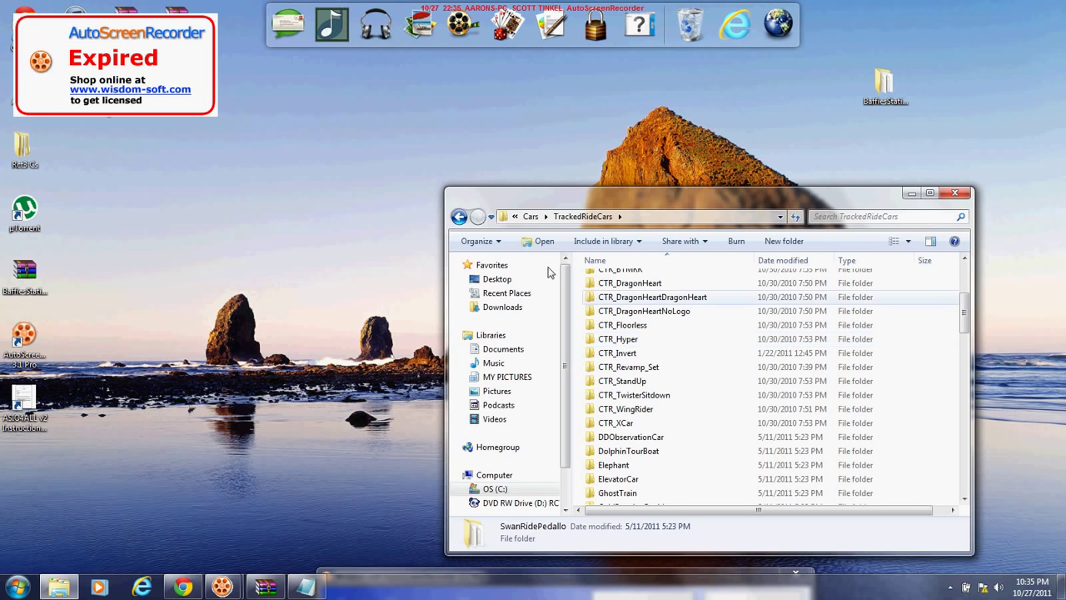
{"action": "left_click", "coordinate": [459, 217]}
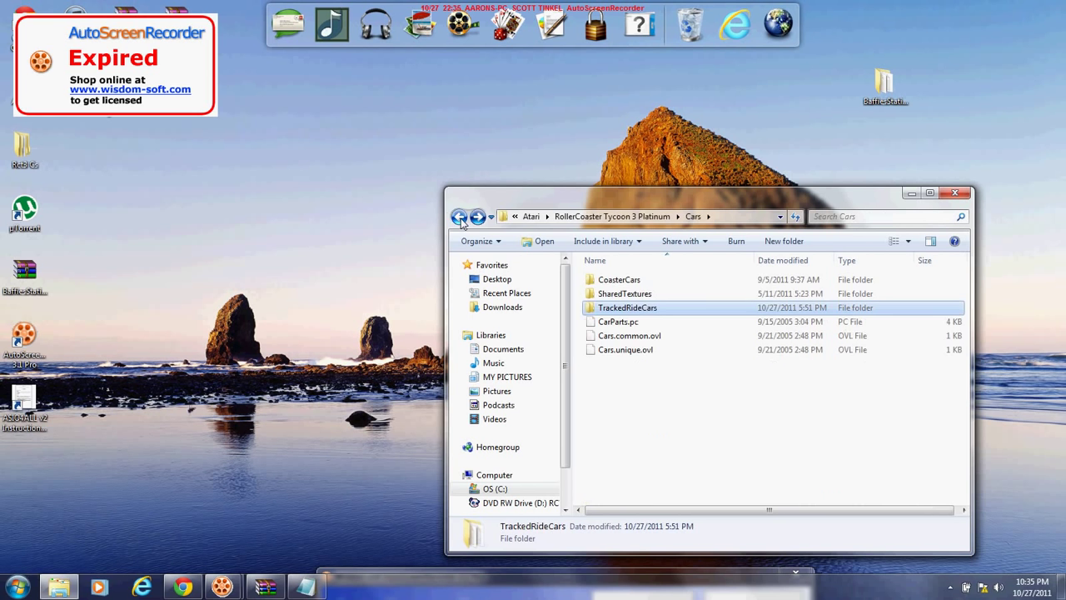
{"action": "left_click", "coordinate": [459, 217]}
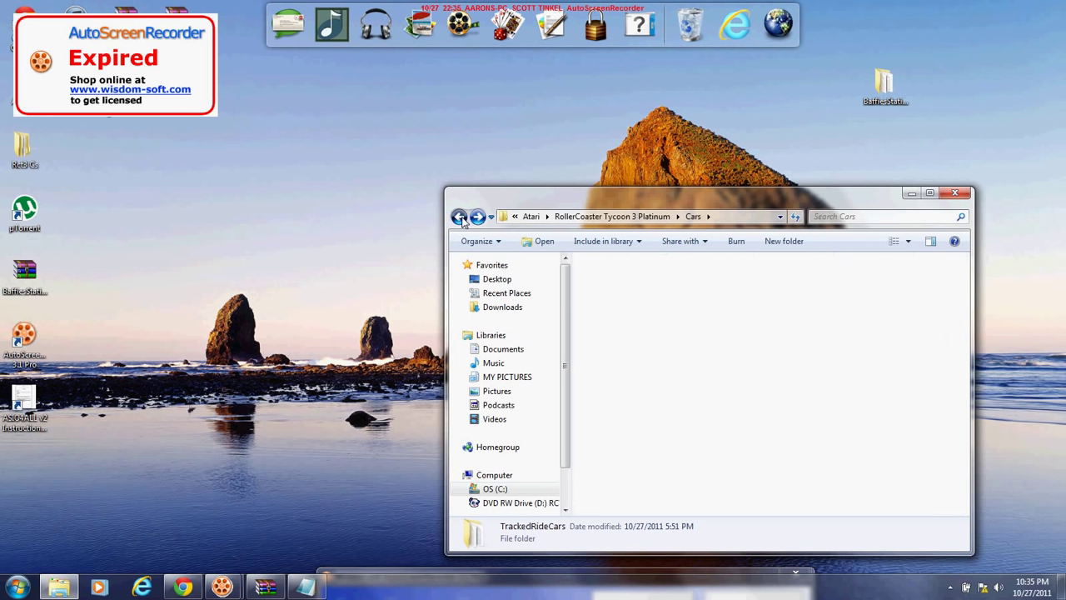
{"action": "scroll", "coordinate": [680, 374], "scroll_direction": "down", "scroll_amount": 7}
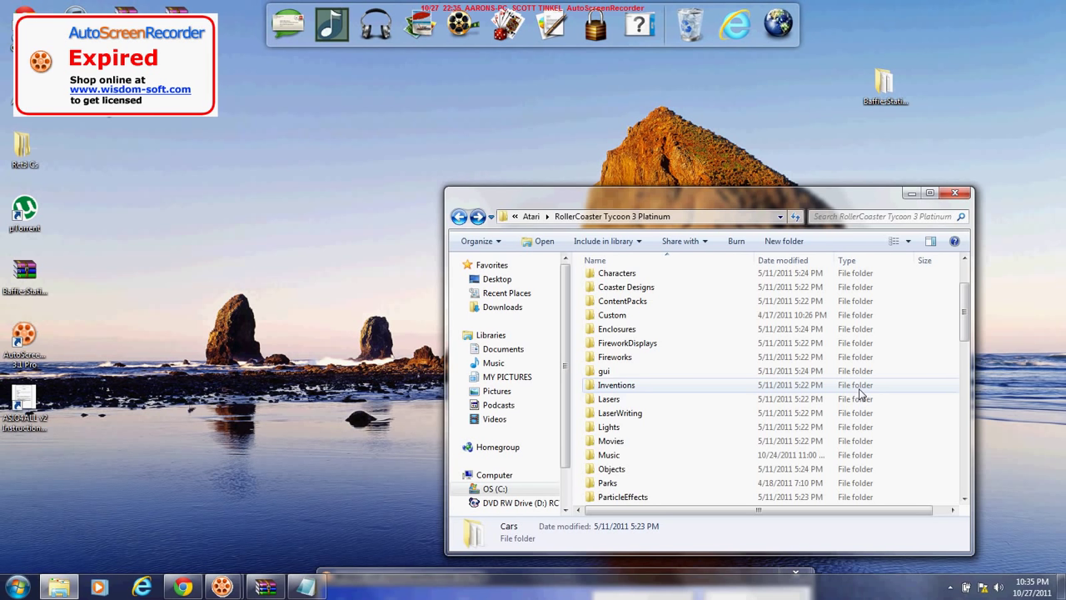
{"action": "scroll", "coordinate": [675, 447], "scroll_direction": "down", "scroll_amount": 3}
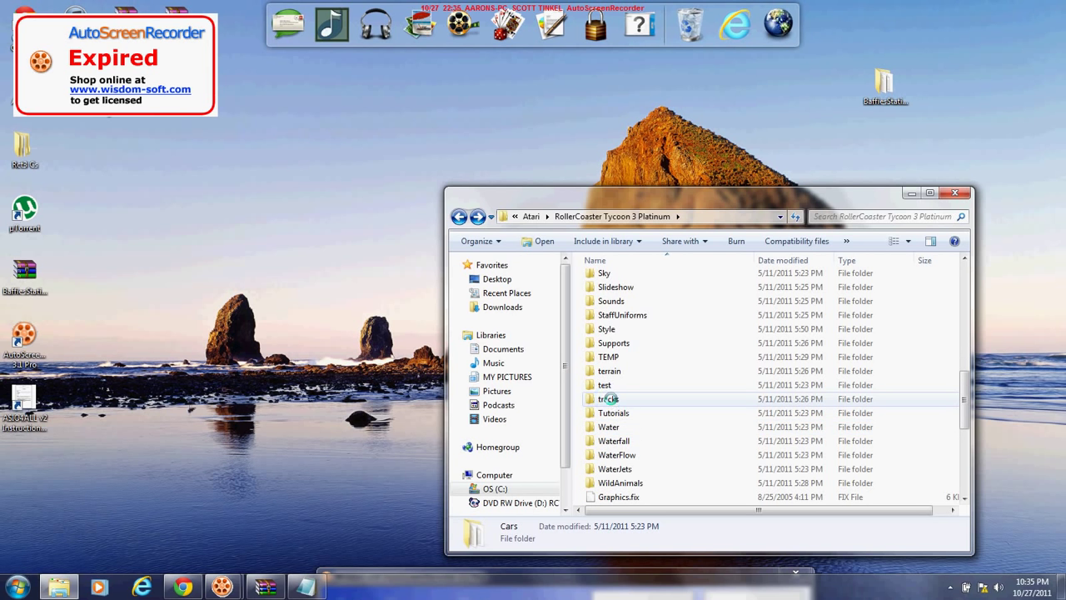
{"action": "double_click", "coordinate": [608, 399]}
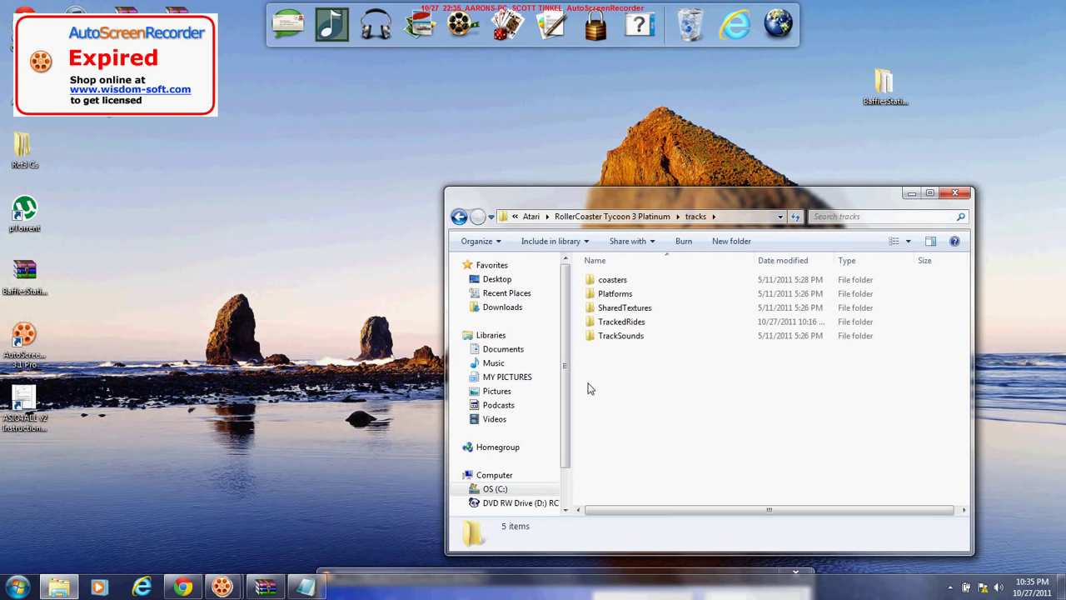
Open the TrackedRides folder and look through its 108 items.
{"action": "left_click", "coordinate": [633, 297]}
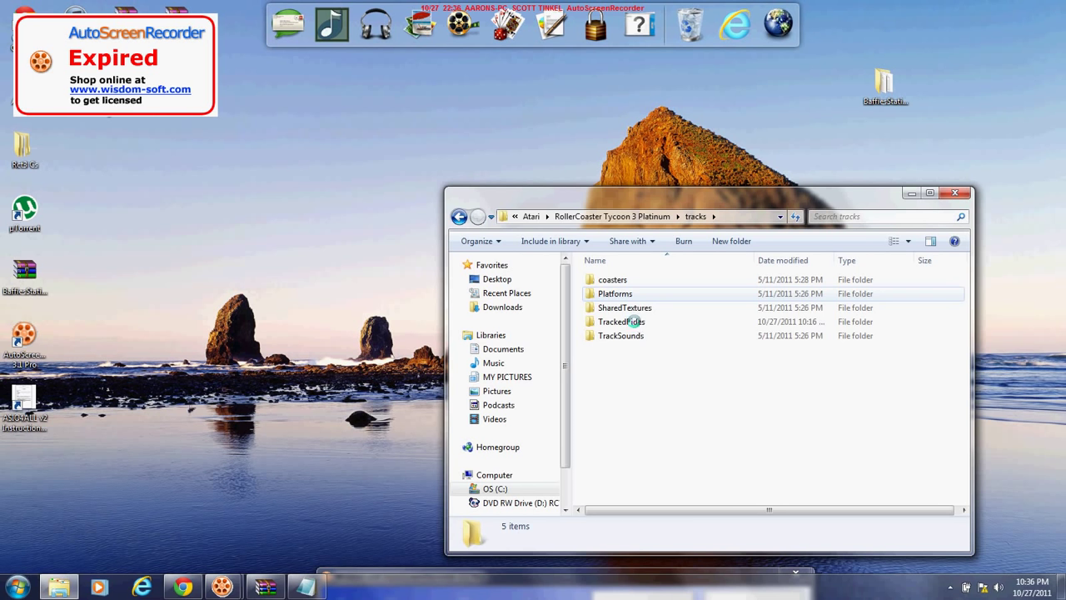
{"action": "left_click", "coordinate": [635, 324]}
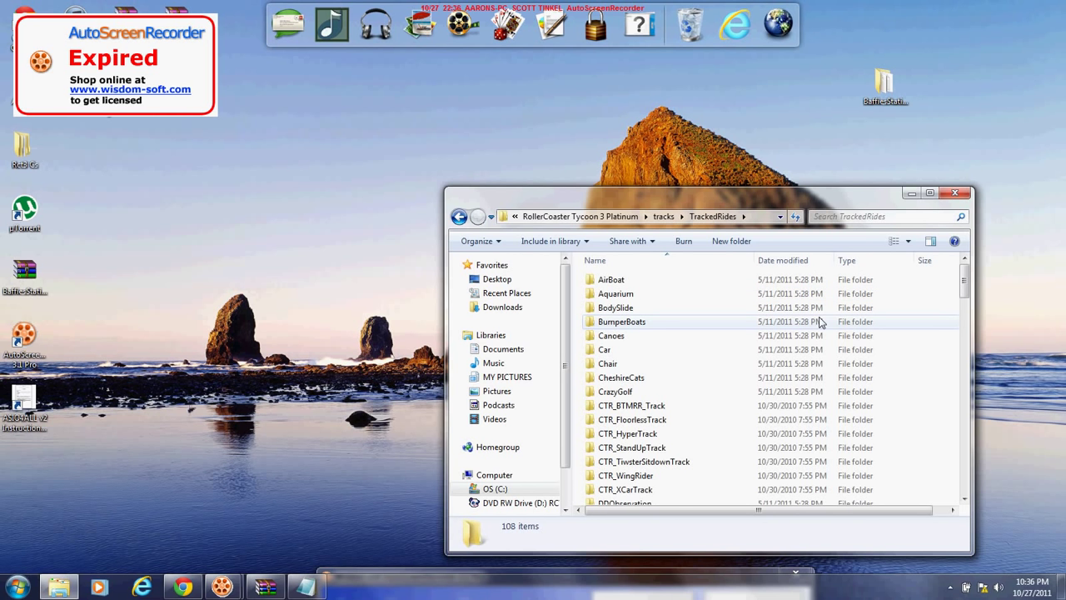
{"action": "scroll", "coordinate": [690, 328], "scroll_direction": "down", "scroll_amount": 1}
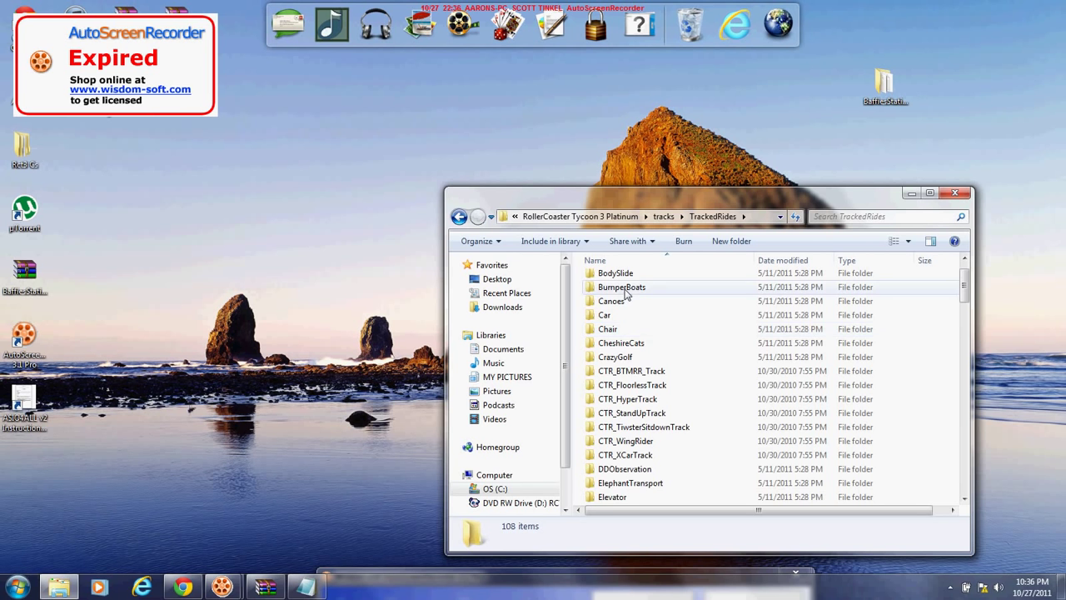
{"action": "scroll", "coordinate": [661, 334], "scroll_direction": "up", "scroll_amount": 1}
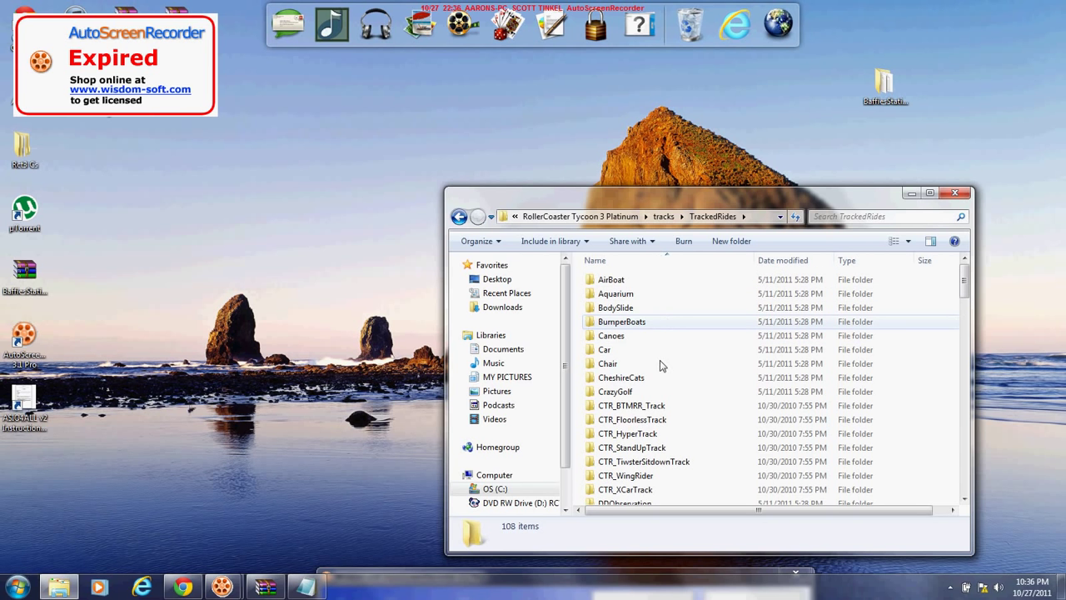
{"action": "scroll", "coordinate": [661, 365], "scroll_direction": "down", "scroll_amount": 2}
{"action": "mouse_move", "coordinate": [965, 292]}
{"action": "left_mouse_down"}
{"action": "mouse_move", "coordinate": [968, 325]}
{"action": "mouse_move", "coordinate": [968, 306]}
{"action": "left_mouse_up"}
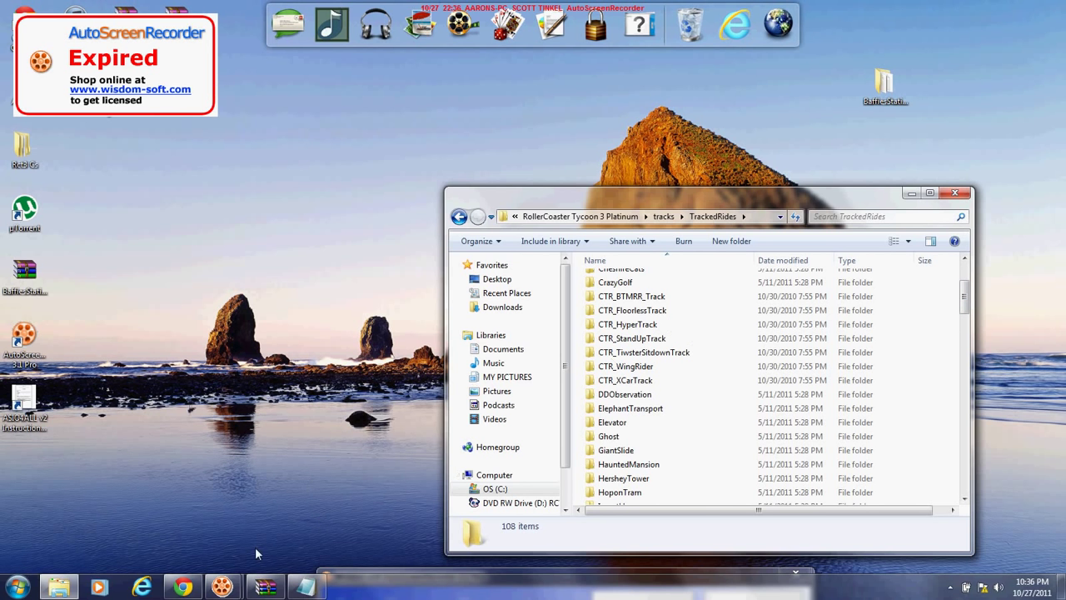
Drag CTR_Inverttrackrevamp from Invert.rar into TrackedRides, granting administrator permission.
{"action": "left_click", "coordinate": [259, 581]}
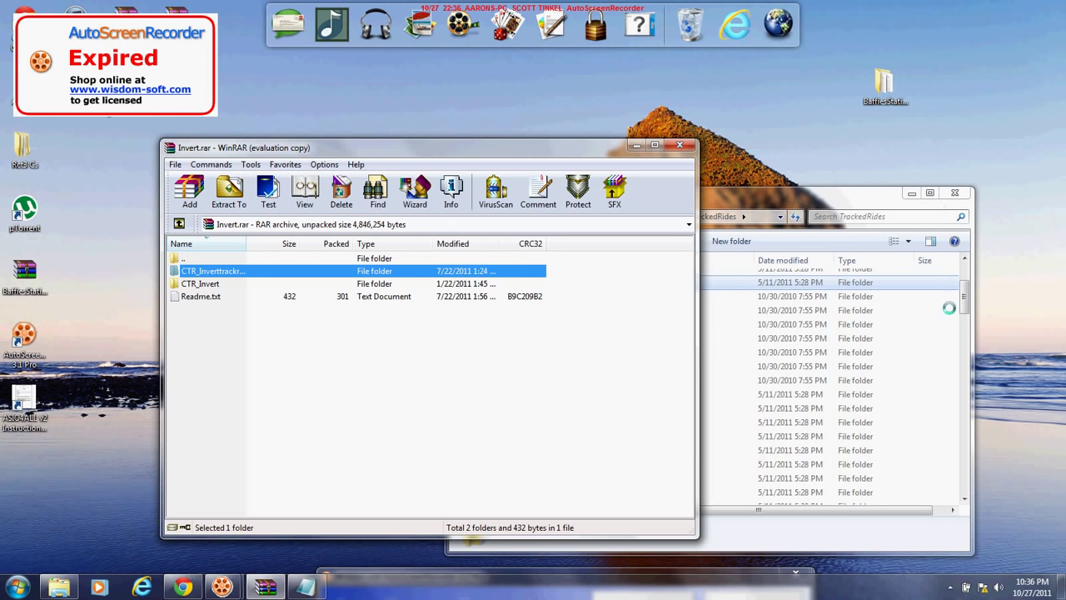
{"action": "left_click_drag", "start_coordinate": [909, 494], "coordinate": [358, 182]}
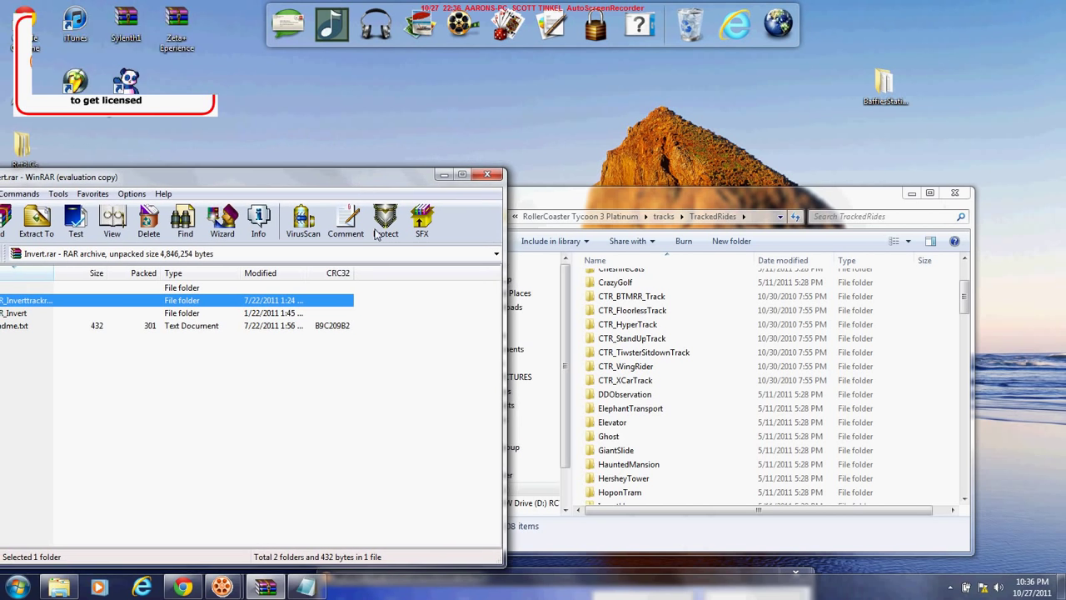
{"action": "left_click", "coordinate": [111, 304]}
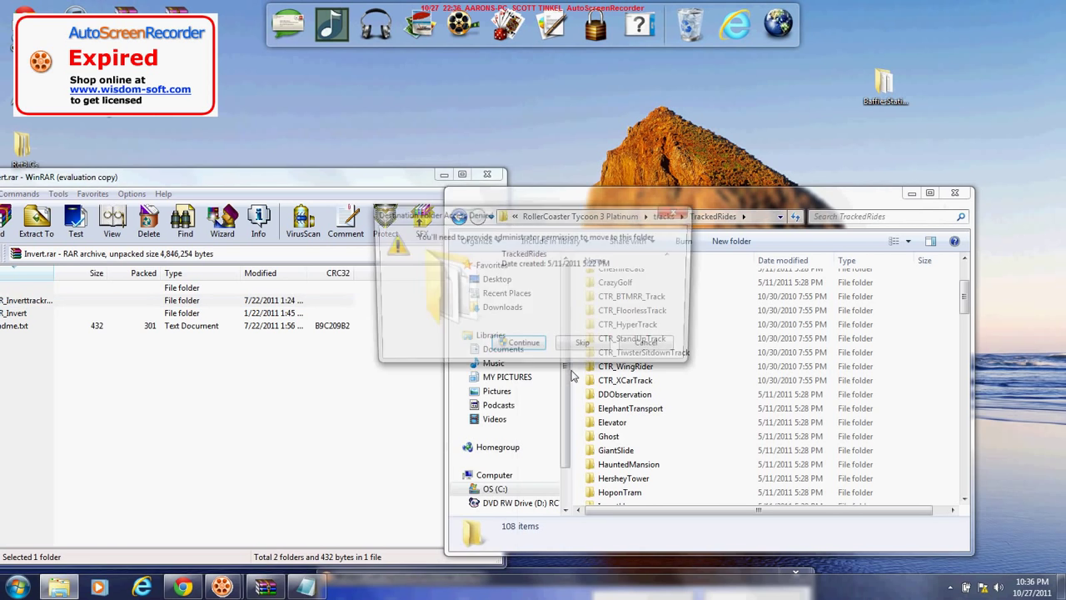
{"action": "left_click", "coordinate": [517, 350]}
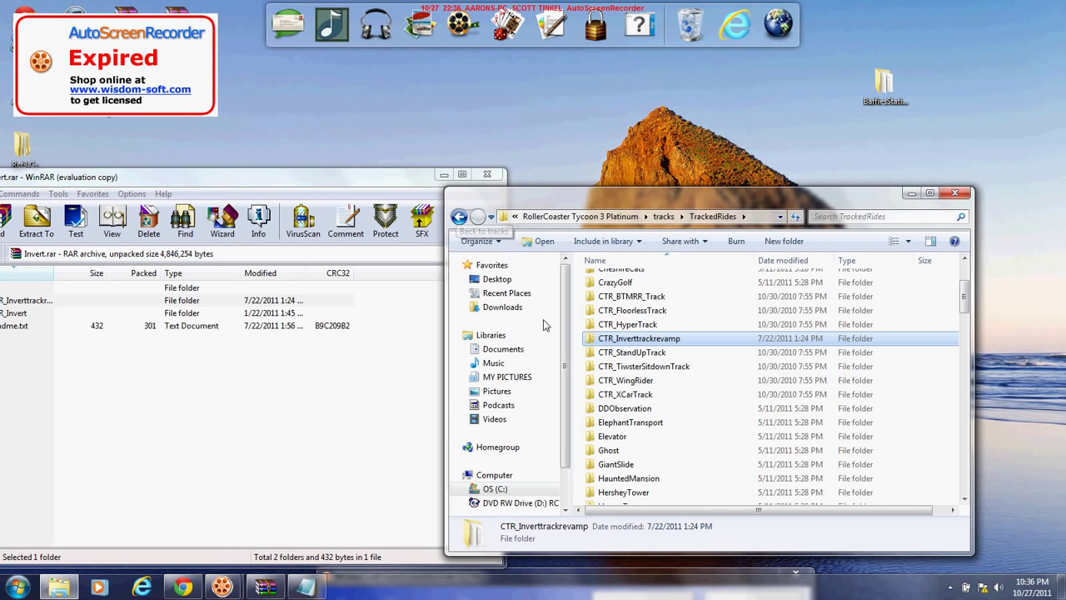
{"action": "left_click_drag", "start_coordinate": [191, 177], "coordinate": [258, 167]}
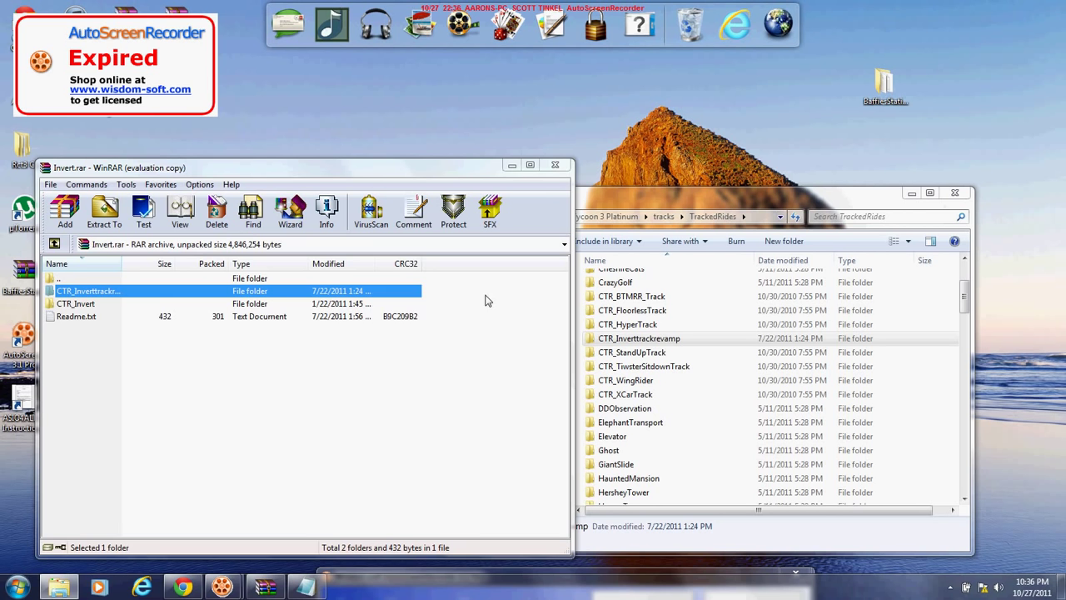
Close WinRAR and go back to the RollerCoaster Tycoon 3 Platinum folder.
{"action": "left_click", "coordinate": [557, 164]}
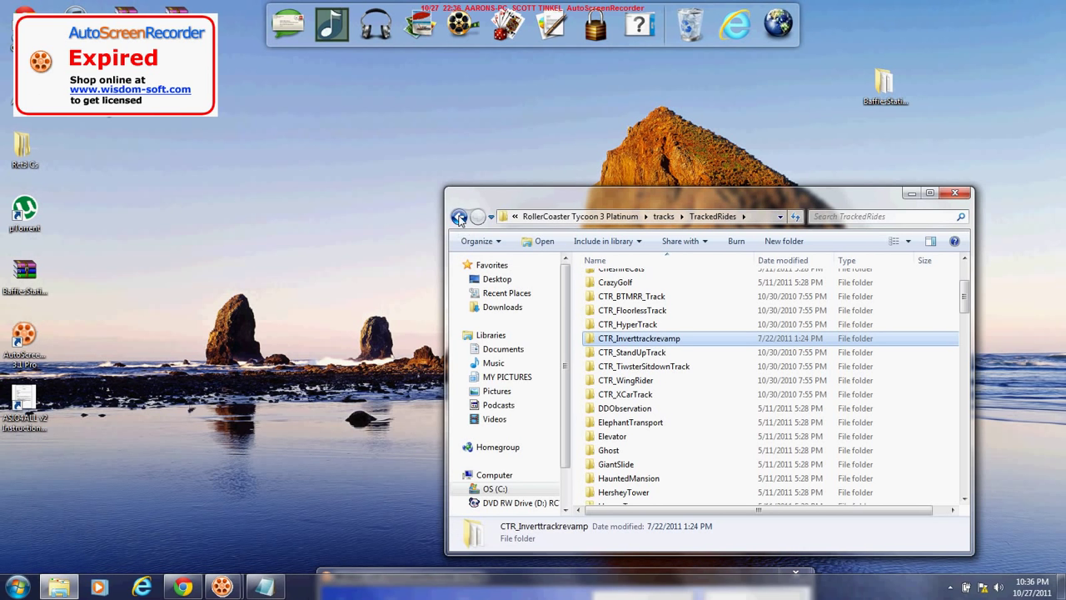
{"action": "left_click", "coordinate": [459, 217]}
{"action": "left_click", "coordinate": [459, 217]}
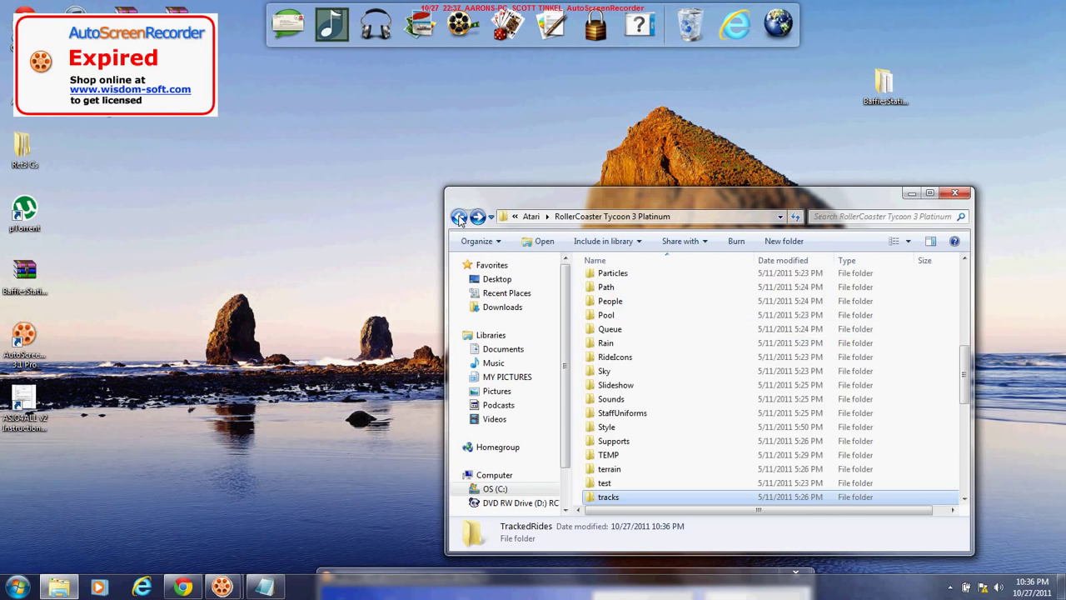
{"action": "scroll", "coordinate": [661, 355], "scroll_direction": "up", "scroll_amount": 8}
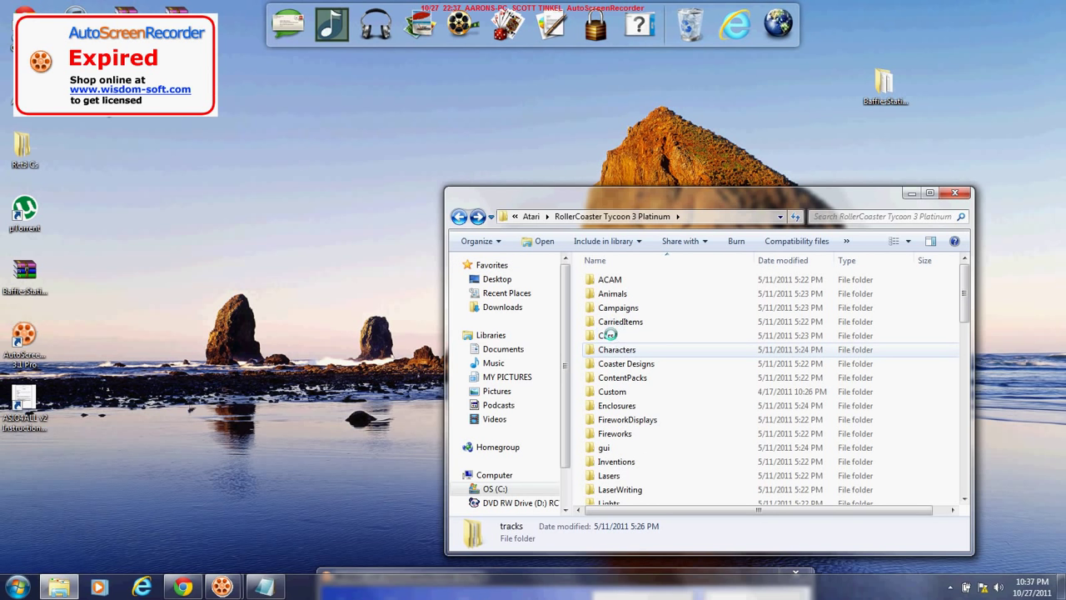
Check that CTR_Invert is in Cars\TrackedRideCars, then close the Explorer window.
{"action": "double_click", "coordinate": [609, 335]}
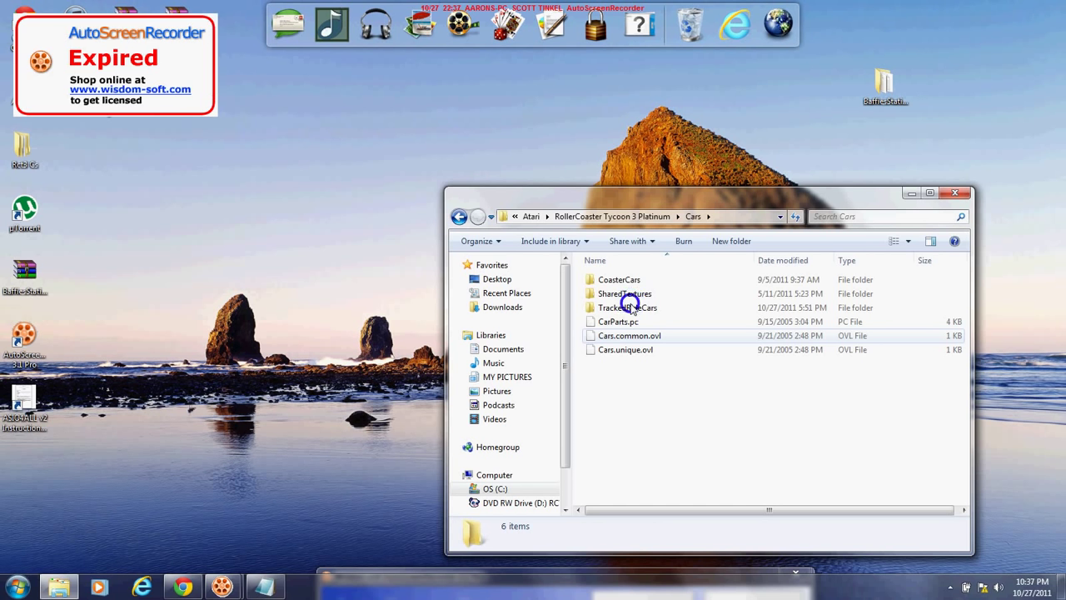
{"action": "double_click", "coordinate": [631, 306]}
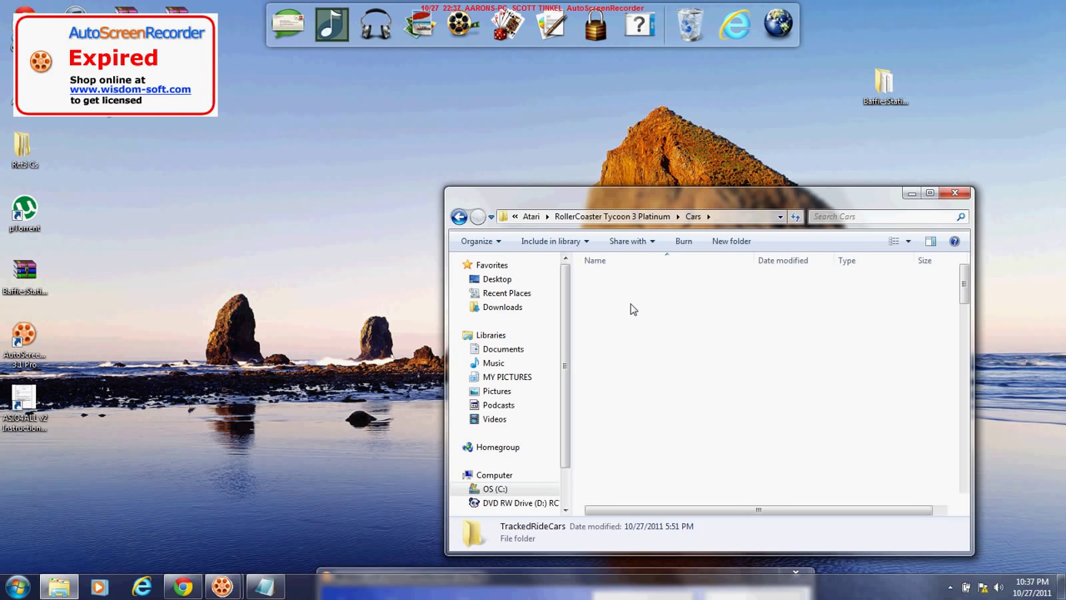
{"action": "scroll", "coordinate": [674, 355], "scroll_direction": "down", "scroll_amount": 1}
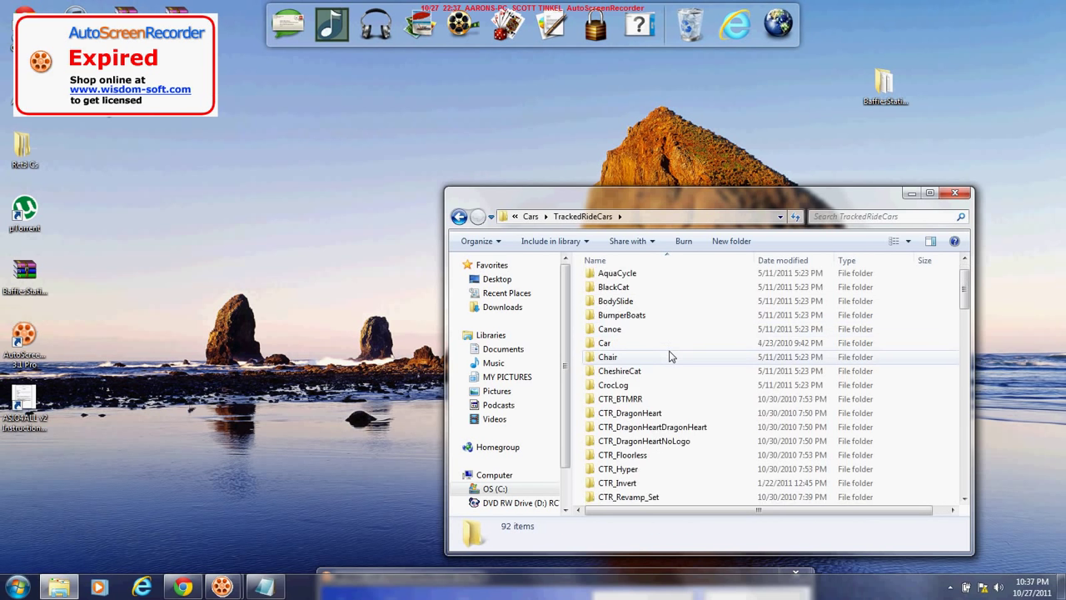
{"action": "scroll", "coordinate": [766, 377], "scroll_direction": "down", "scroll_amount": 1}
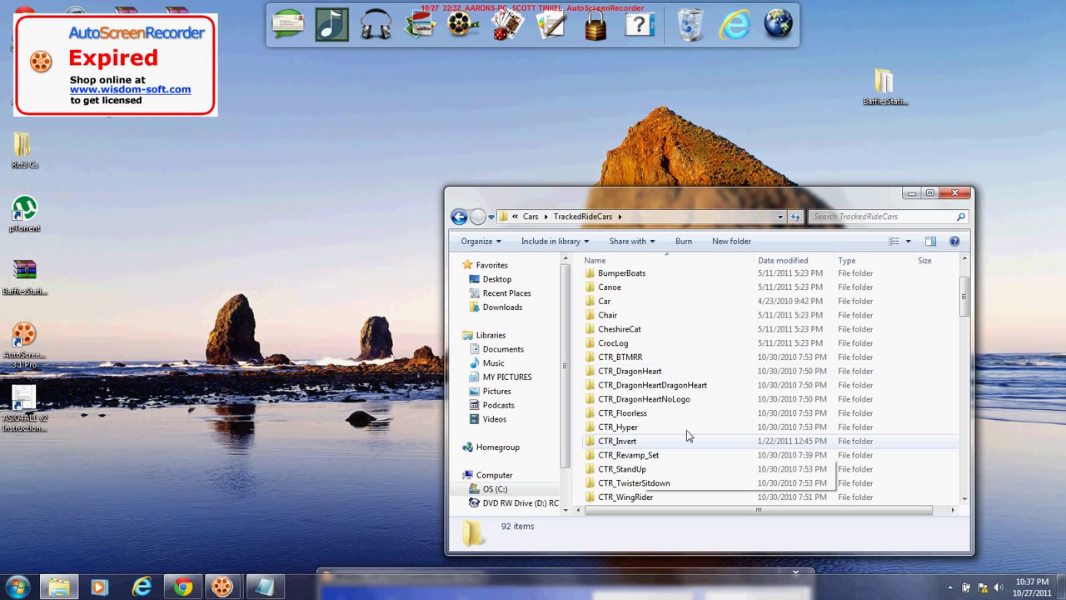
{"action": "left_click", "coordinate": [956, 192]}
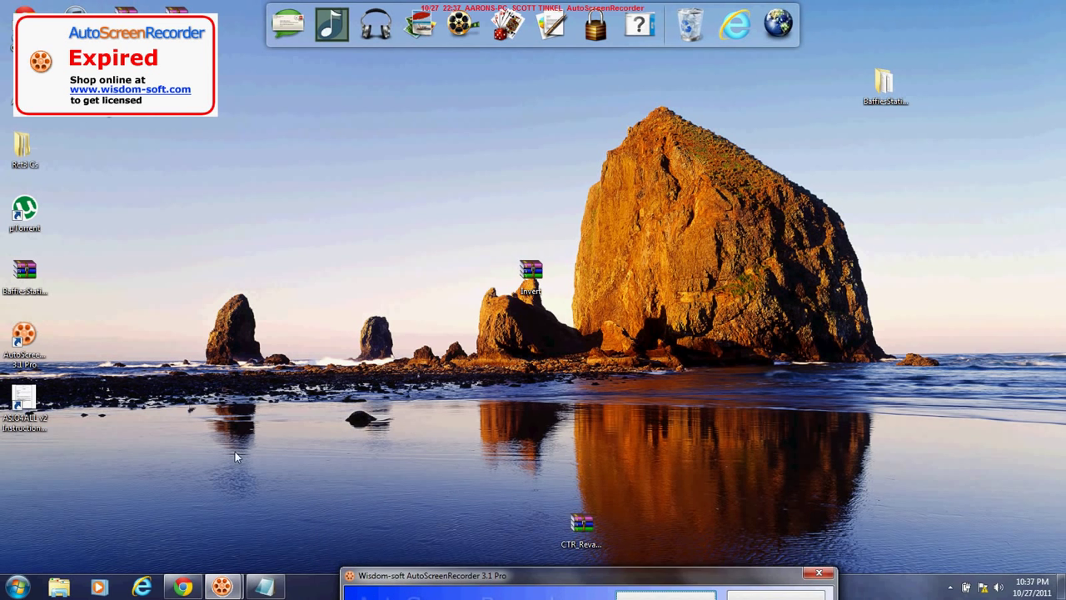
Place the CTR Revamp Set icon beside Invert and expand the AutoScreenRecorder window.
{"action": "left_click", "coordinate": [581, 530]}
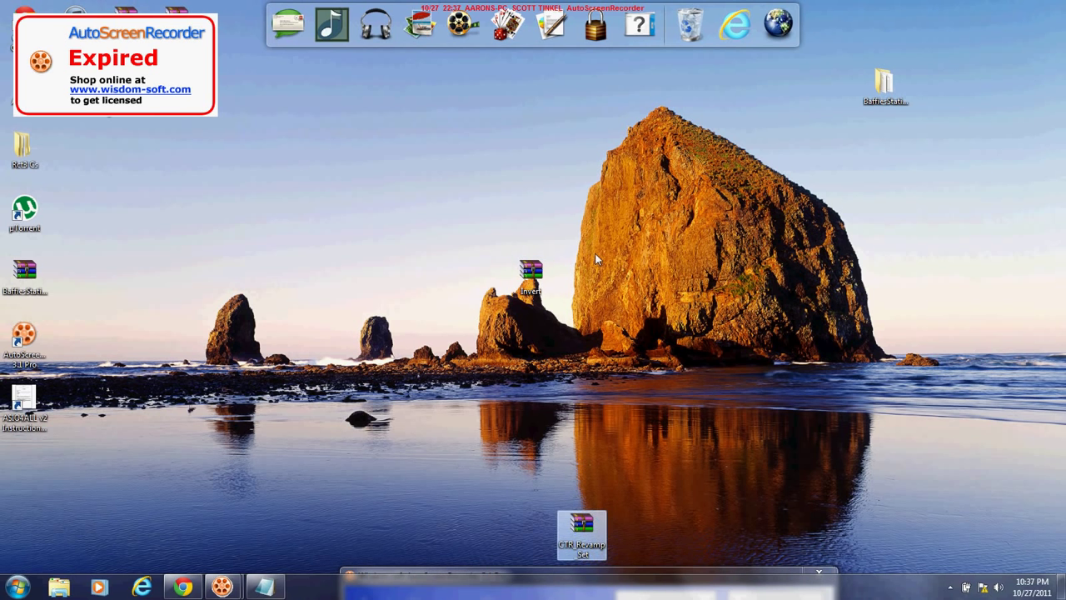
{"action": "left_click_drag", "start_coordinate": [595, 252], "coordinate": [600, 271]}
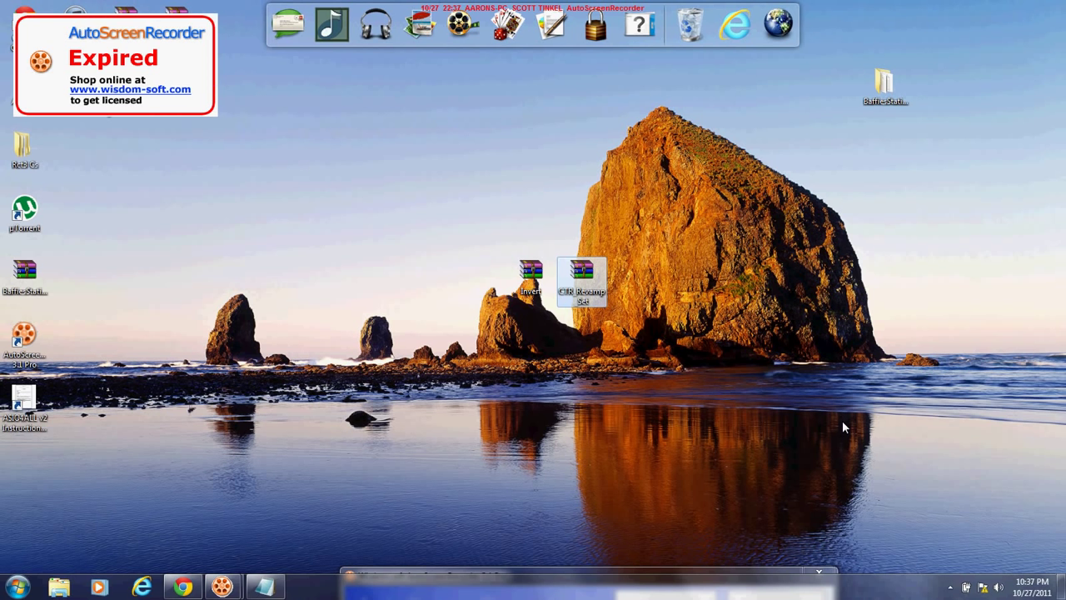
{"action": "left_click", "coordinate": [725, 575]}
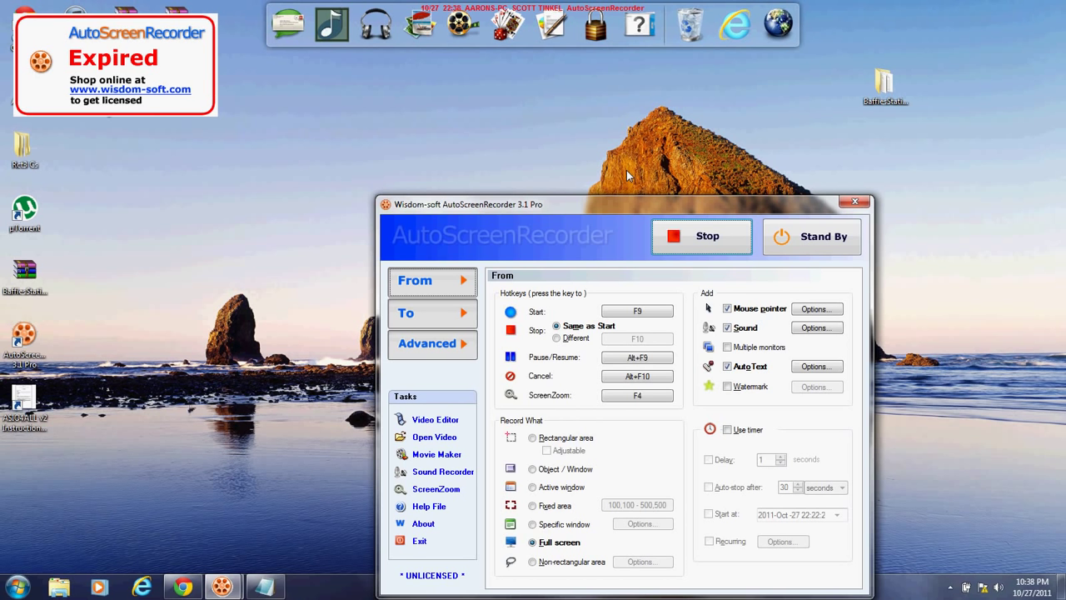
Drag the AutoScreenRecorder window up and to the left.
{"action": "left_click_drag", "start_coordinate": [651, 202], "coordinate": [631, 106]}
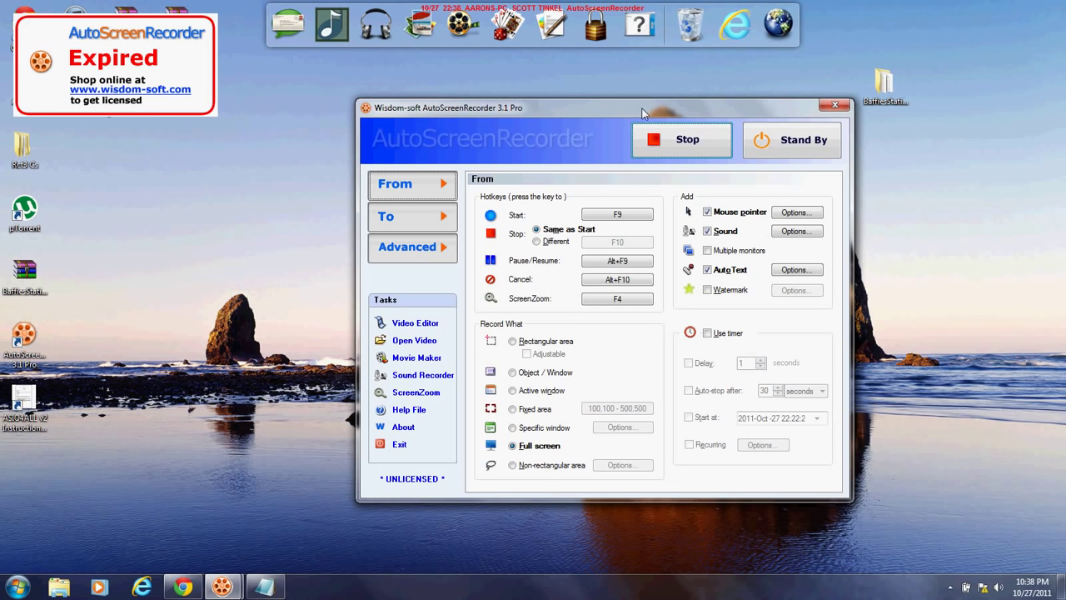